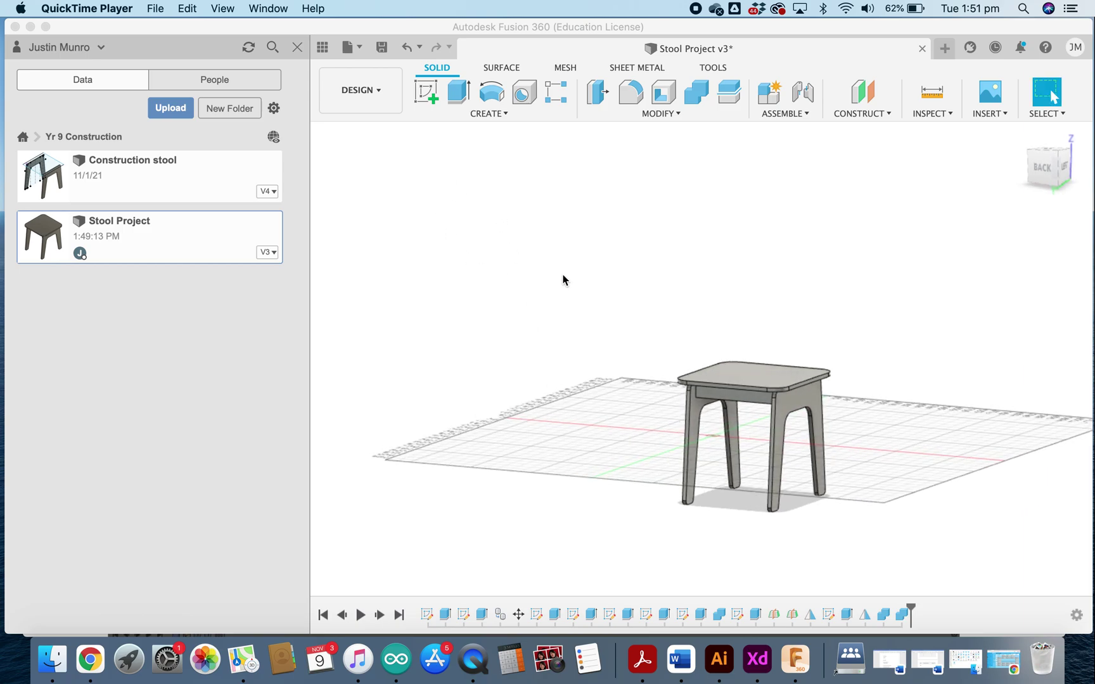
Step: Hide Body7, Body5 and Body4, and examine the slots and tabs on the stool's two leg frames
{"action": "left_click", "coordinate": [576, 267]}
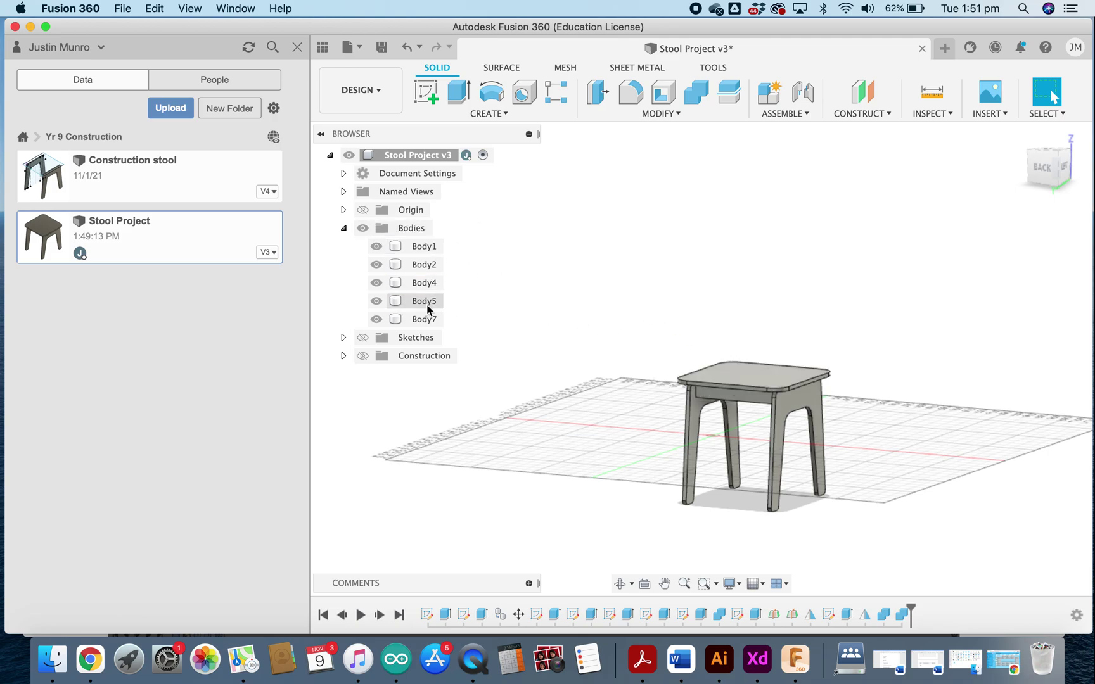
{"action": "left_click", "coordinate": [382, 317]}
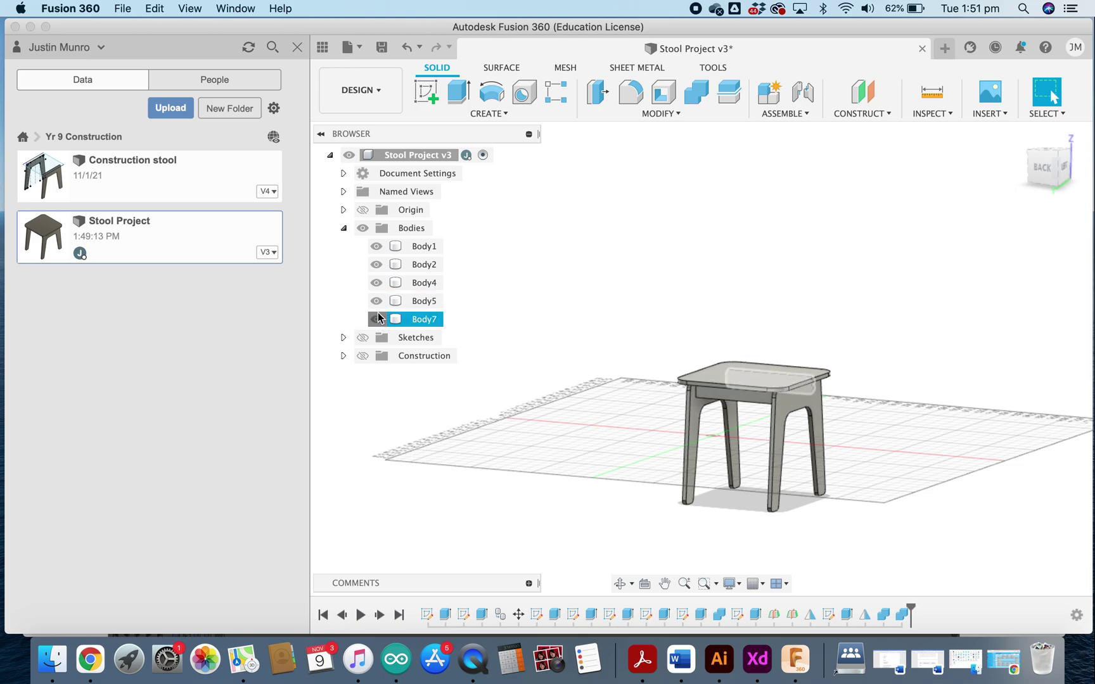
{"action": "left_click", "coordinate": [377, 318]}
{"action": "left_click", "coordinate": [376, 301]}
{"action": "scroll", "coordinate": [708, 415], "scroll_direction": "up", "scroll_amount": 2}
{"action": "left_click", "coordinate": [372, 283]}
{"action": "left_click", "coordinate": [376, 283]}
{"action": "left_click", "coordinate": [693, 381]}
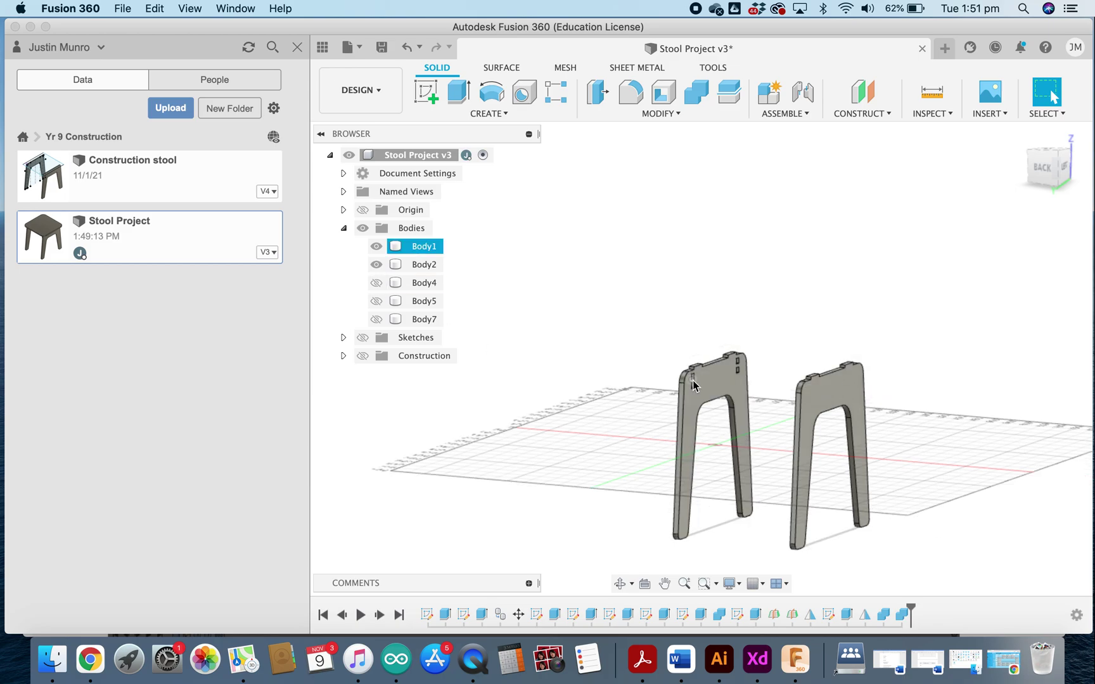
{"action": "scroll", "coordinate": [722, 401], "scroll_direction": "up", "scroll_amount": 5}
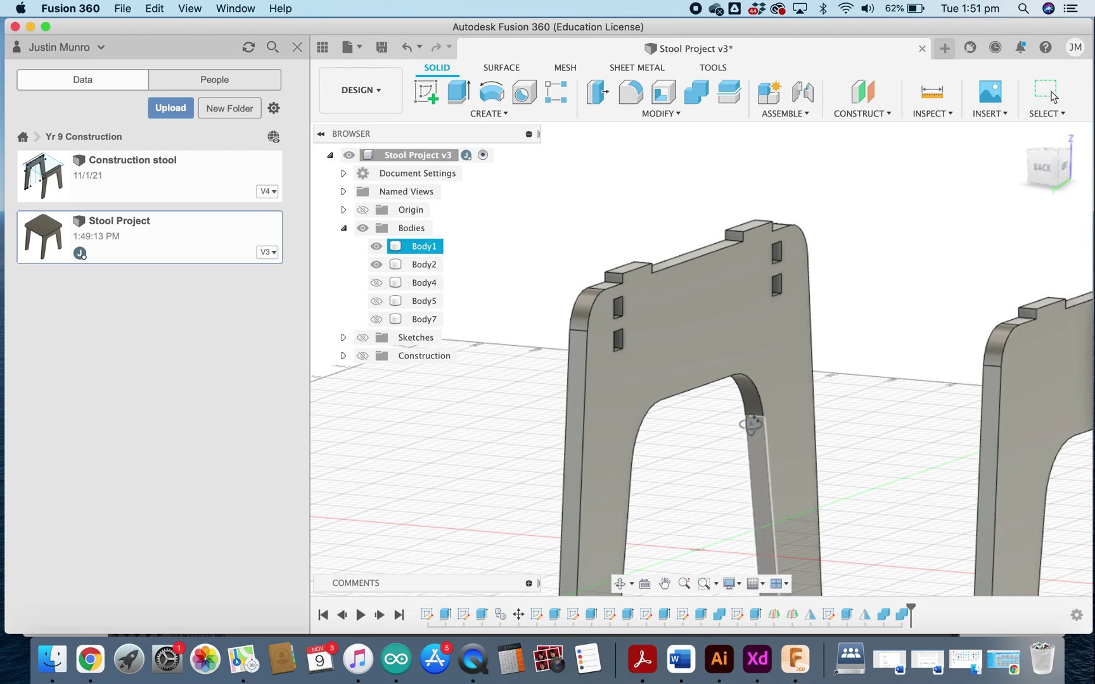
{"action": "middle_click_drag", "start_coordinate": [751, 424], "coordinate": [678, 476], "text": "shift"}
{"action": "left_click", "coordinate": [665, 388]}
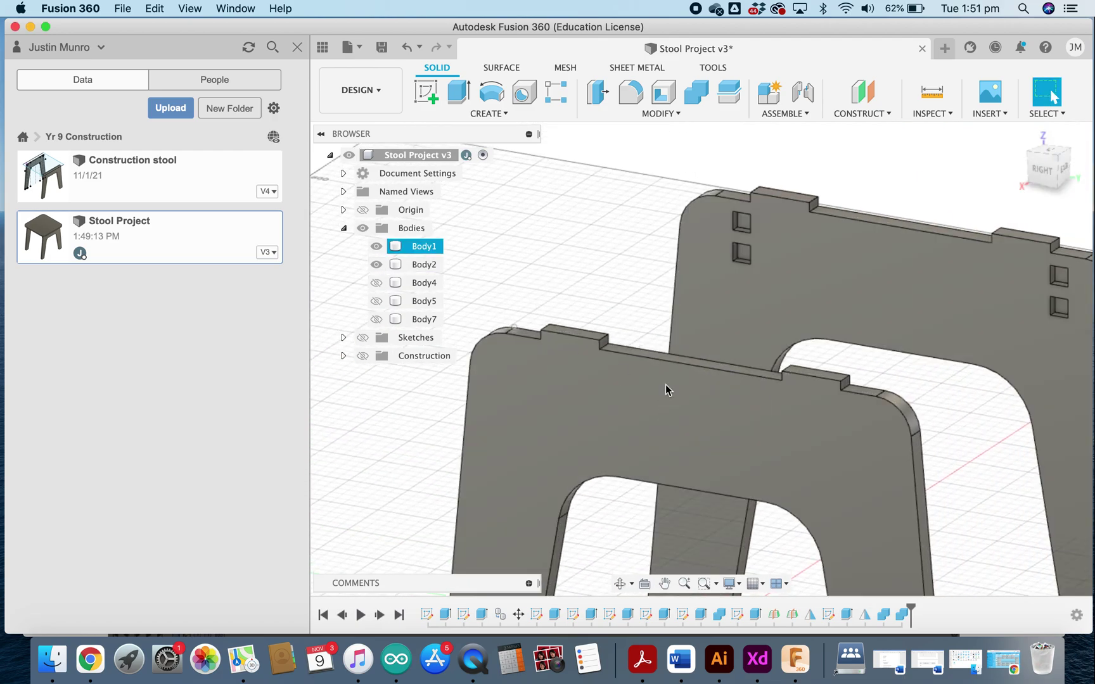
{"action": "middle_click_drag", "start_coordinate": [870, 401], "coordinate": [785, 385], "text": "shift"}
{"action": "middle_click_drag", "start_coordinate": [887, 373], "coordinate": [611, 342]}
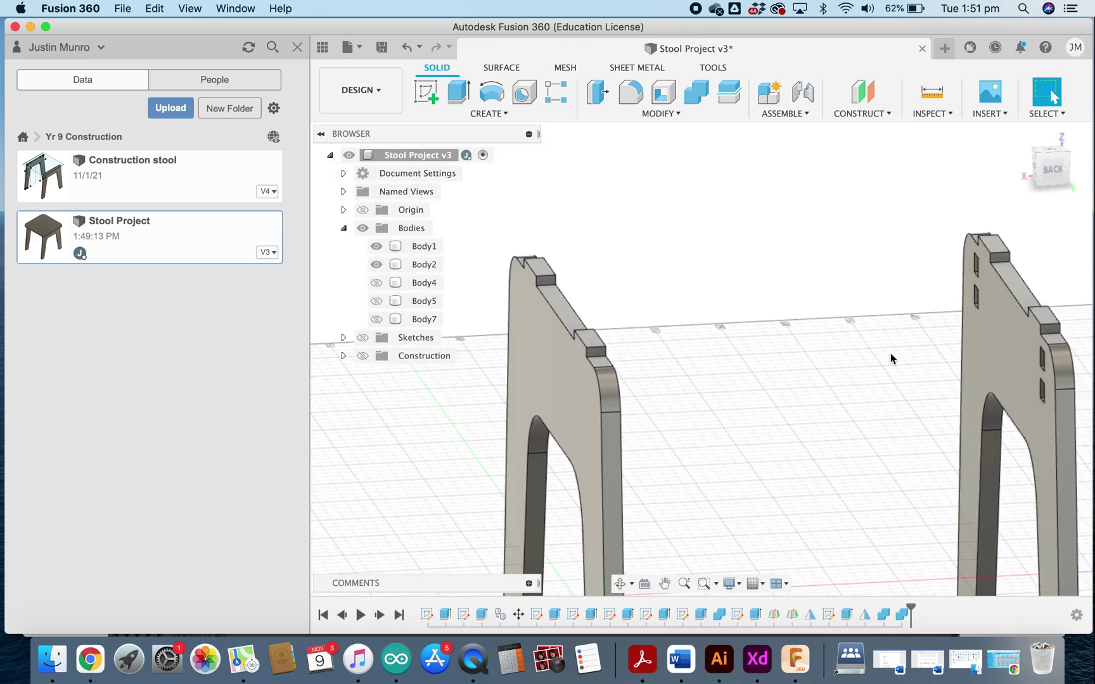
{"action": "middle_click_drag", "start_coordinate": [732, 310], "coordinate": [789, 324]}
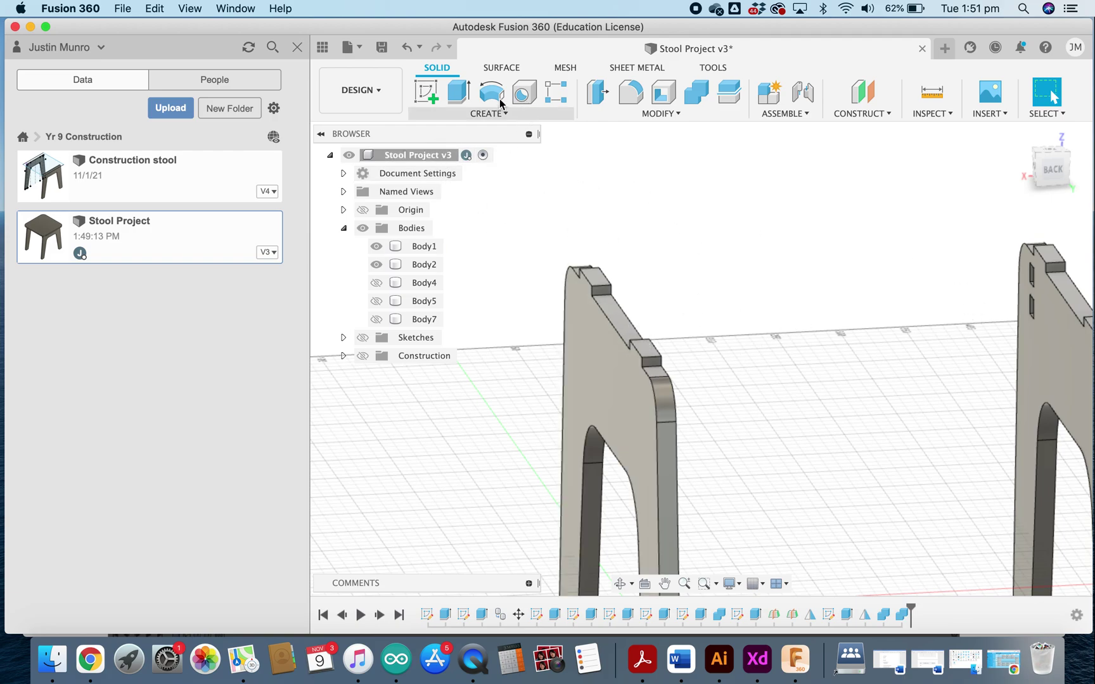
Step: Show Body4, Body5 and Body7 again to restore the complete stool
{"action": "left_click", "coordinate": [376, 283]}
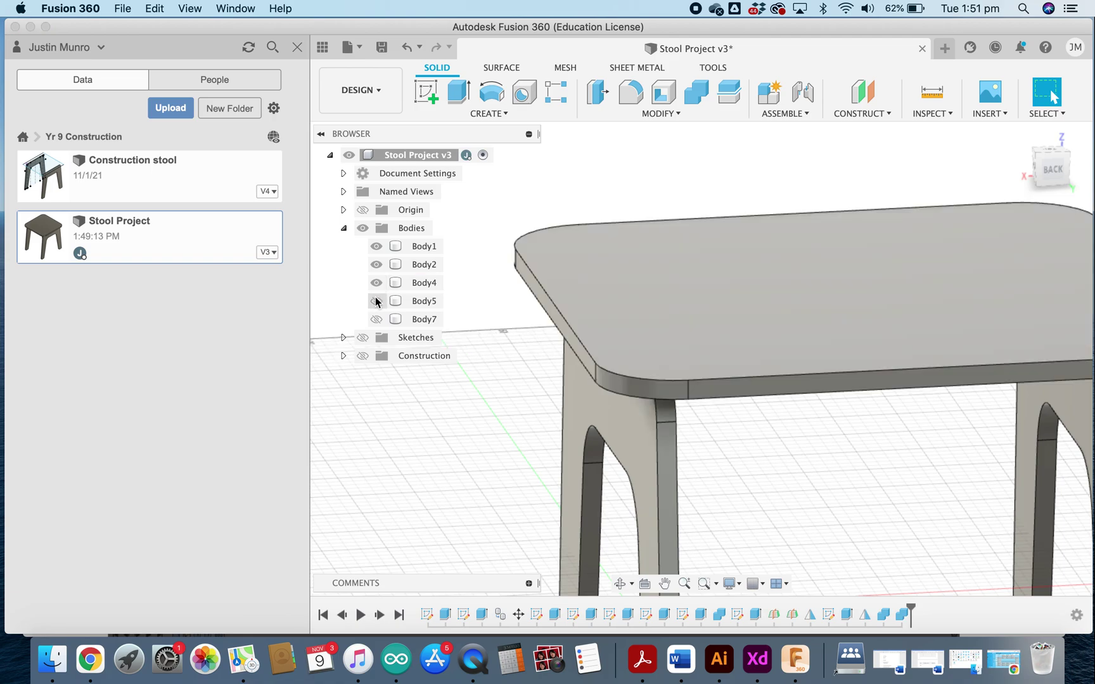
{"action": "left_click", "coordinate": [376, 301]}
{"action": "left_click", "coordinate": [376, 319]}
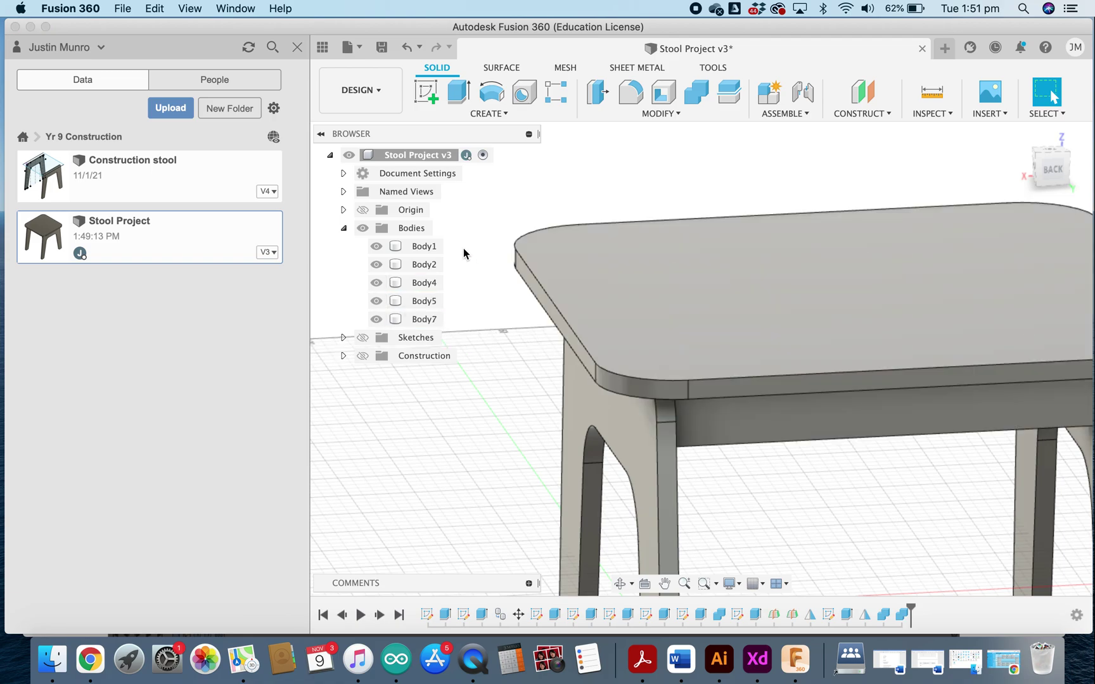
Step: Create components from all the bodies of the stool
{"action": "scroll", "coordinate": [463, 254], "scroll_direction": "down", "scroll_amount": 5}
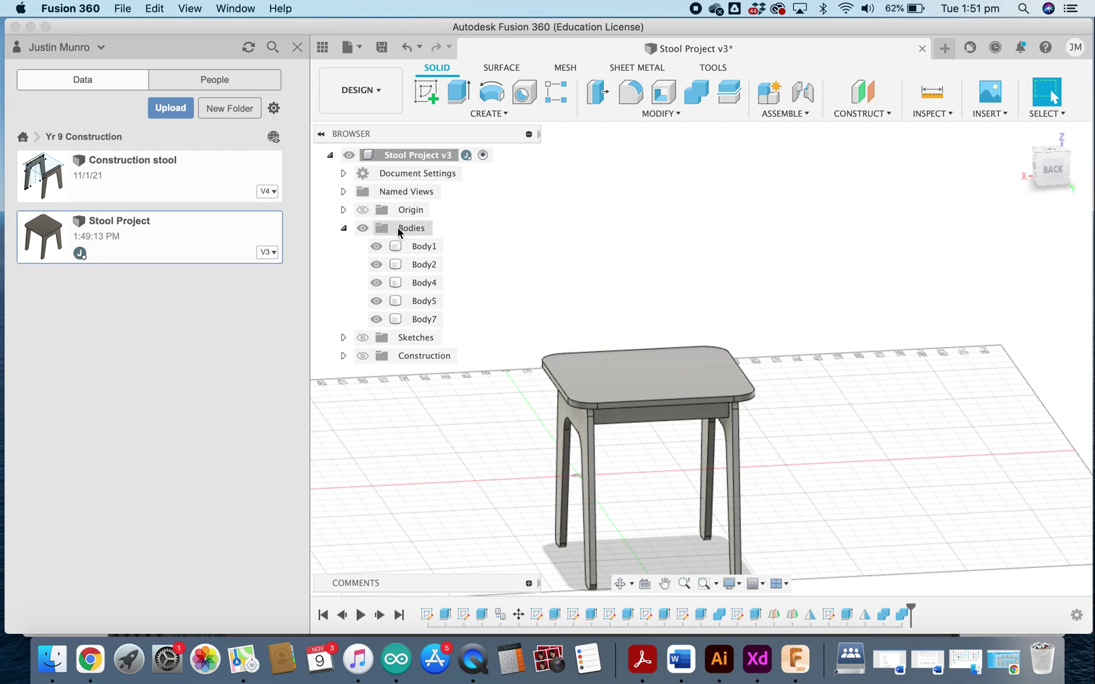
{"action": "right_click", "coordinate": [396, 227]}
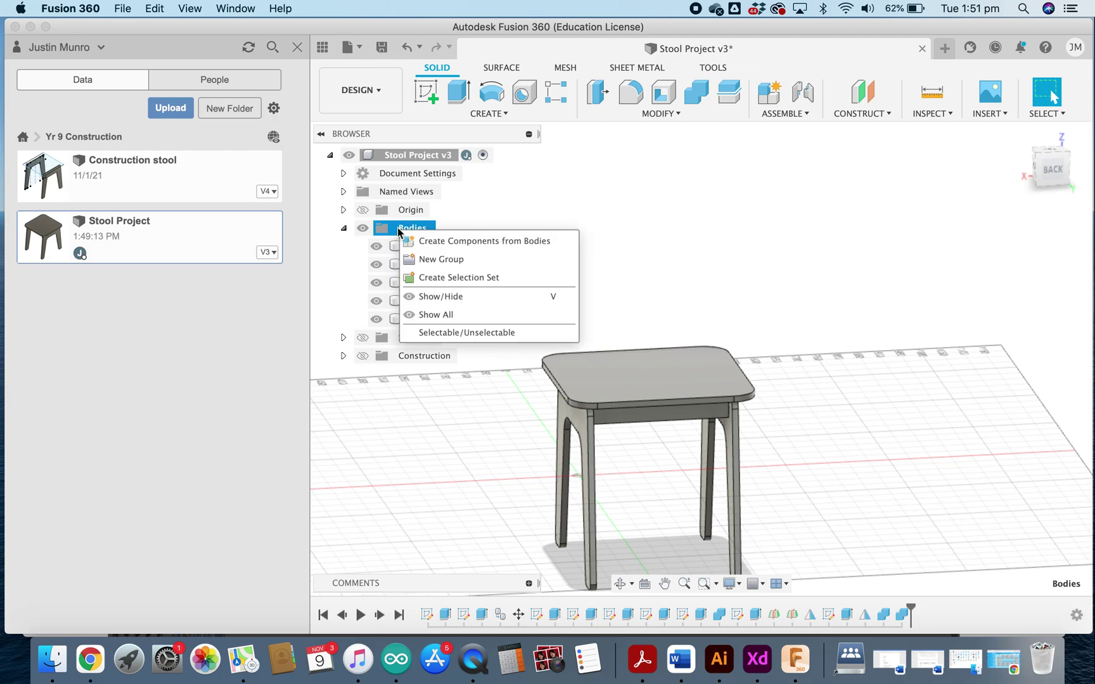
{"action": "left_click", "coordinate": [474, 241]}
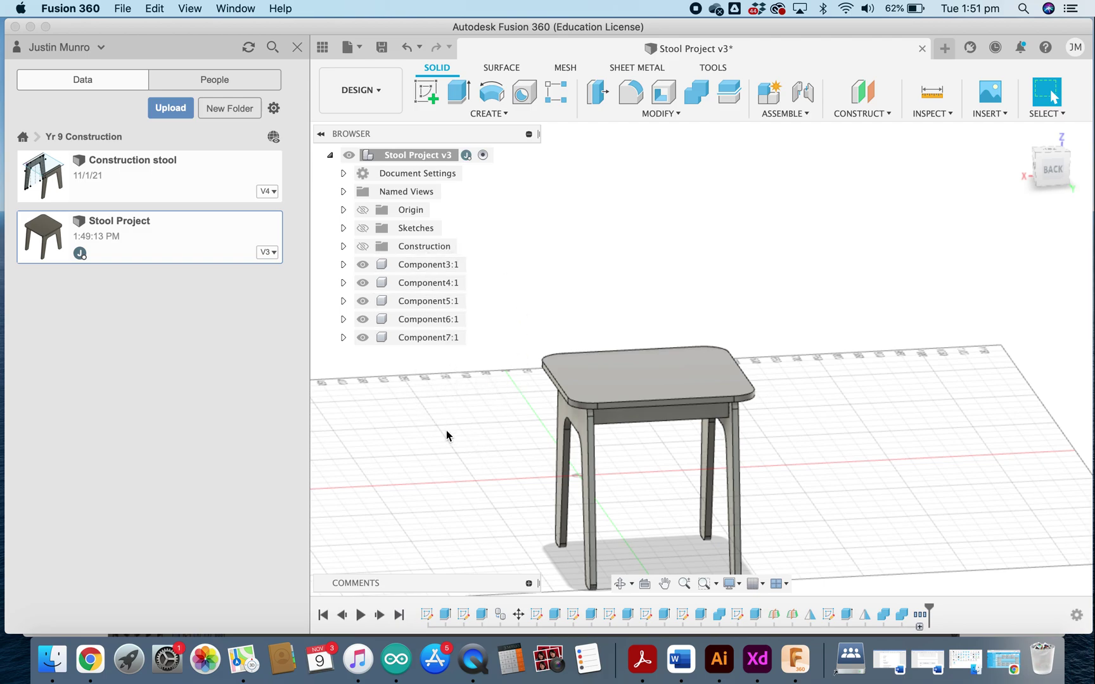
Step: Switch the stool design to the Manufacture workspace
{"action": "scroll", "coordinate": [475, 440], "scroll_direction": "down", "scroll_amount": 4}
{"action": "middle_click_drag", "start_coordinate": [439, 442], "coordinate": [625, 462], "text": "shift"}
{"action": "scroll", "coordinate": [583, 459], "scroll_direction": "up", "scroll_amount": 5}
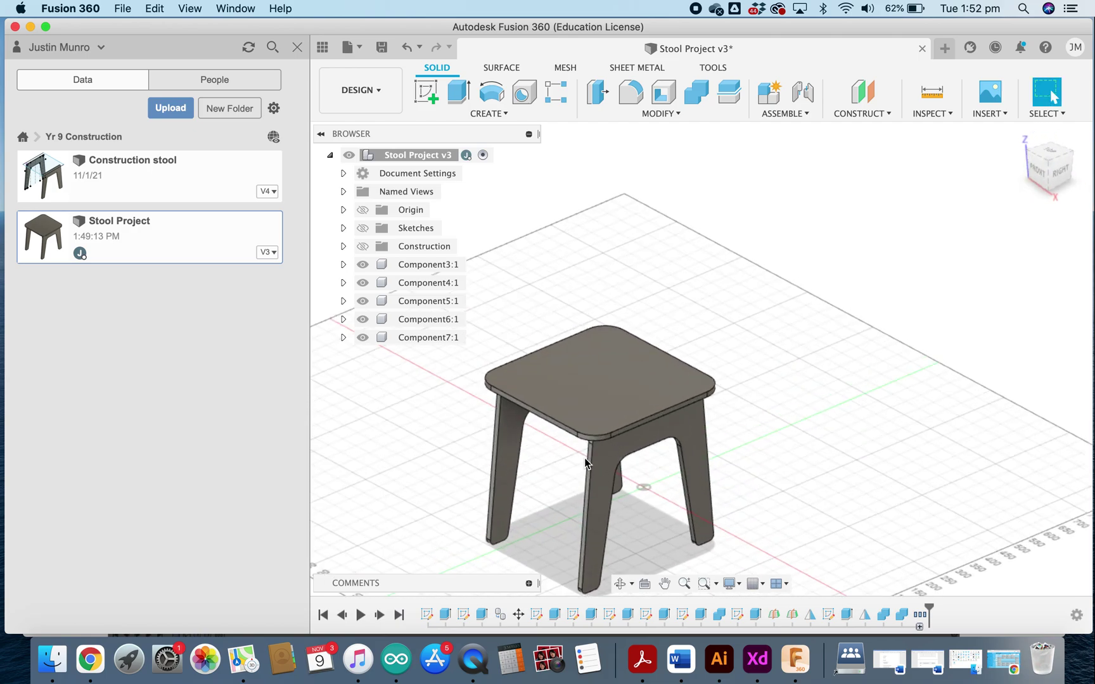
{"action": "middle_click_drag", "start_coordinate": [545, 455], "coordinate": [557, 304]}
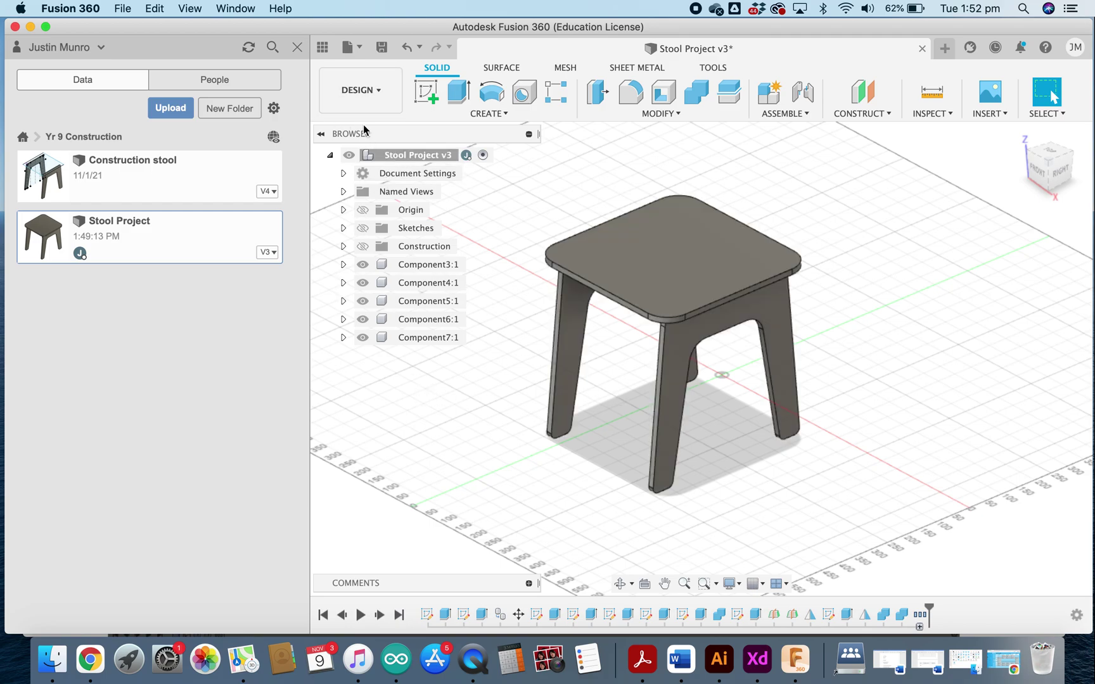
{"action": "scroll", "coordinate": [601, 244], "scroll_direction": "down", "scroll_amount": 3}
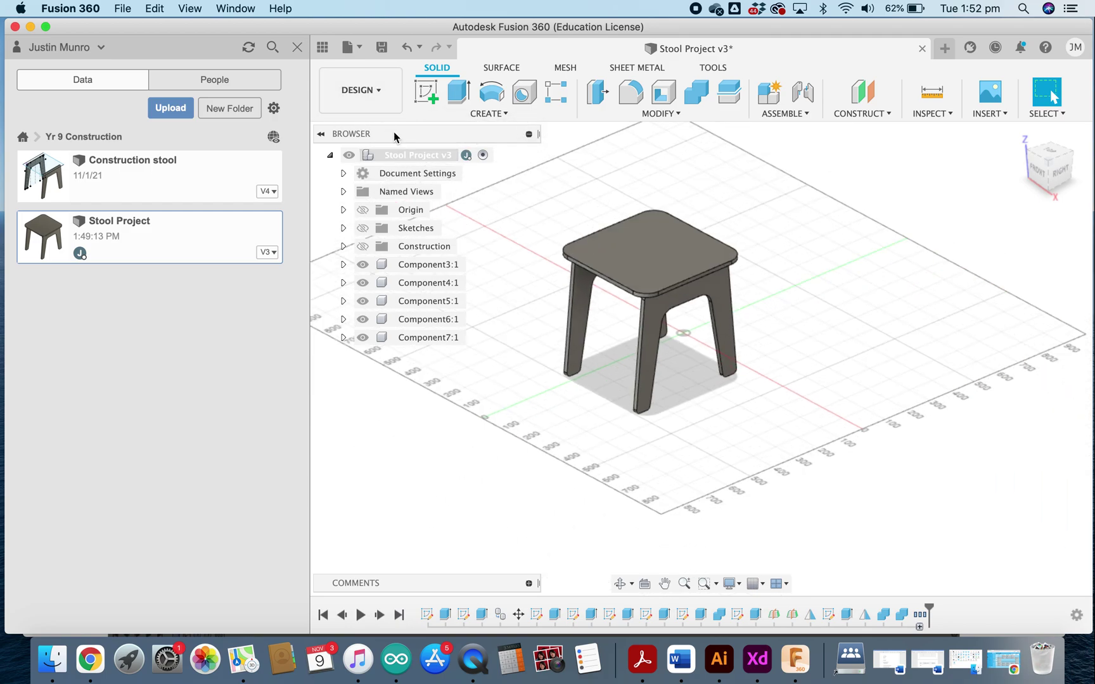
{"action": "left_click", "coordinate": [381, 97]}
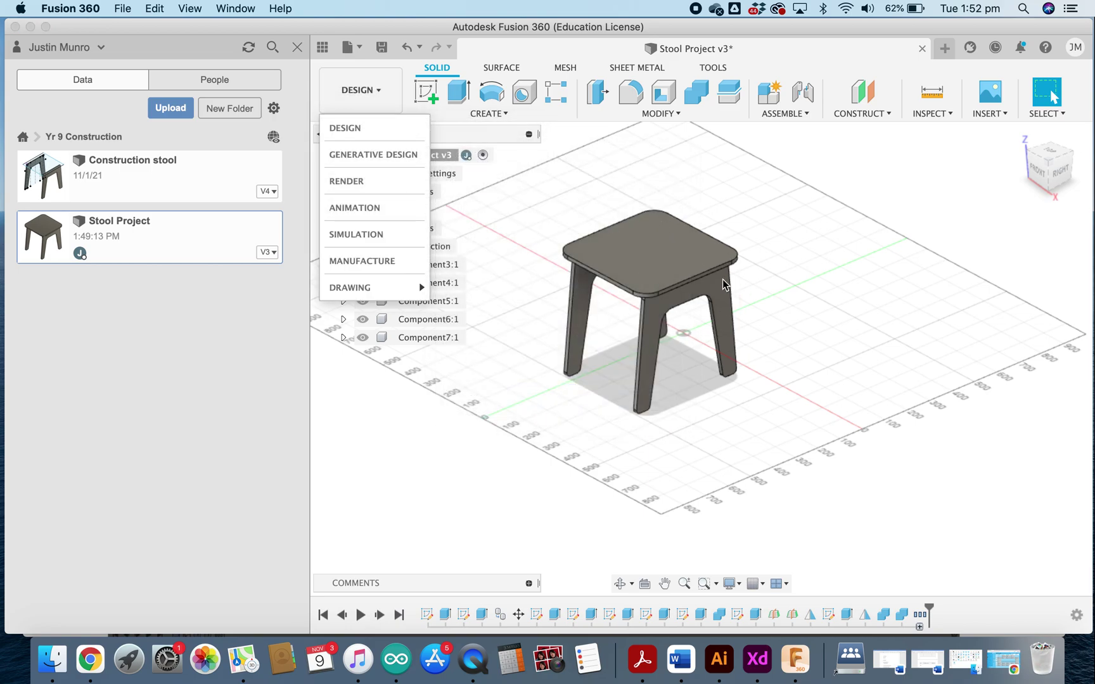
{"action": "left_click", "coordinate": [366, 94]}
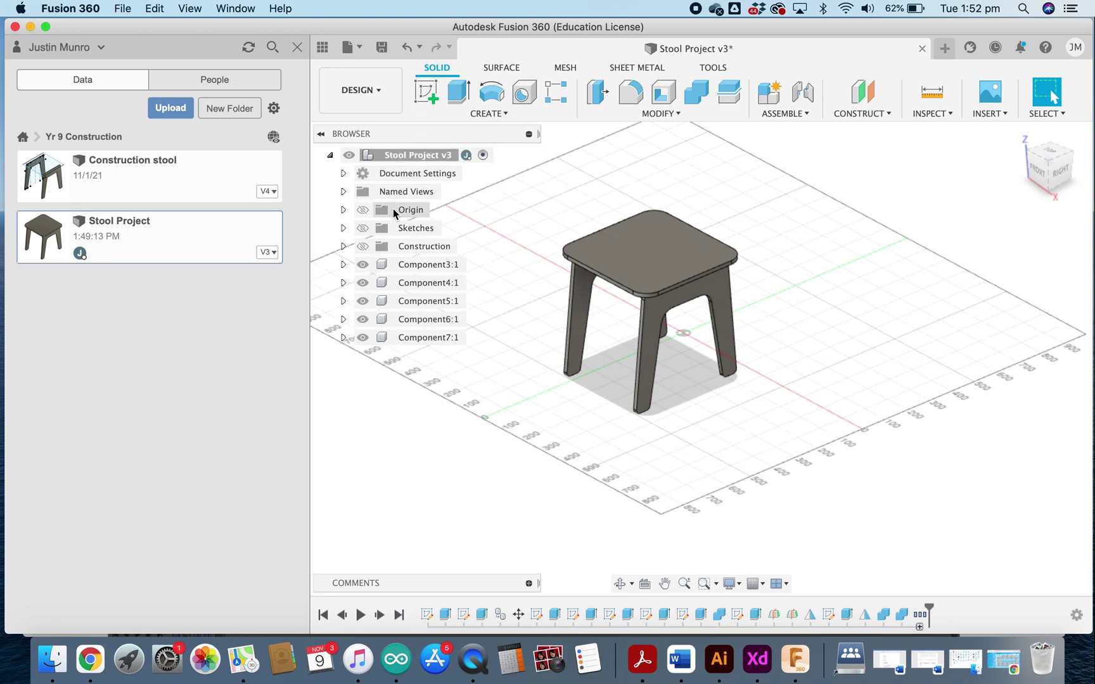
{"action": "left_click", "coordinate": [387, 95]}
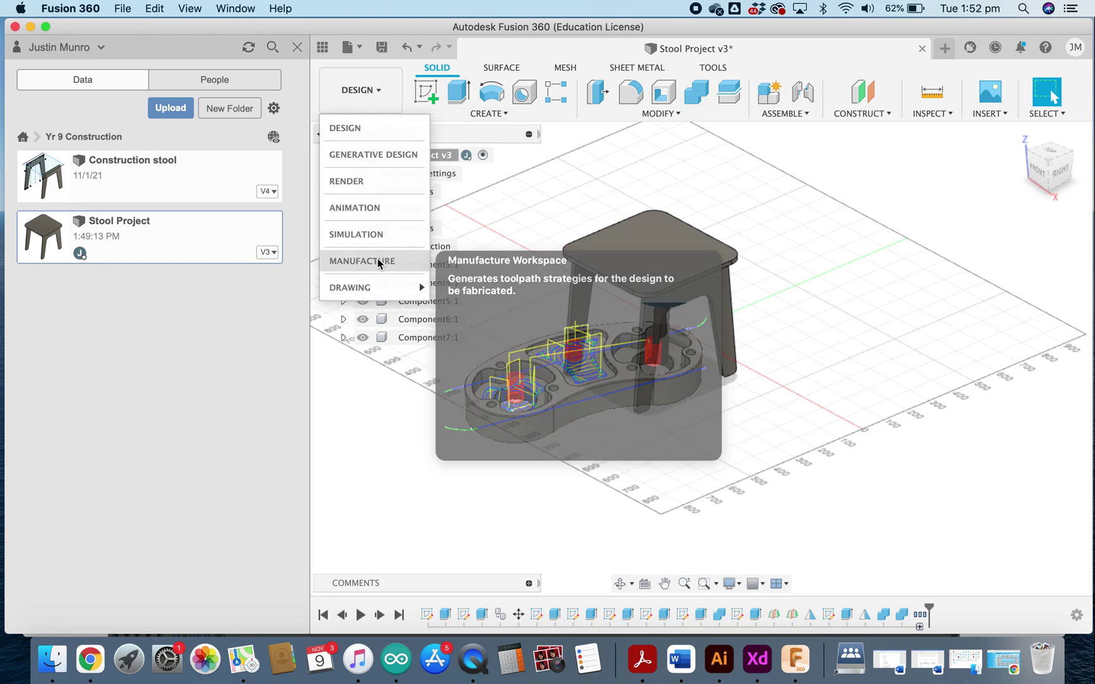
{"action": "left_click", "coordinate": [378, 260]}
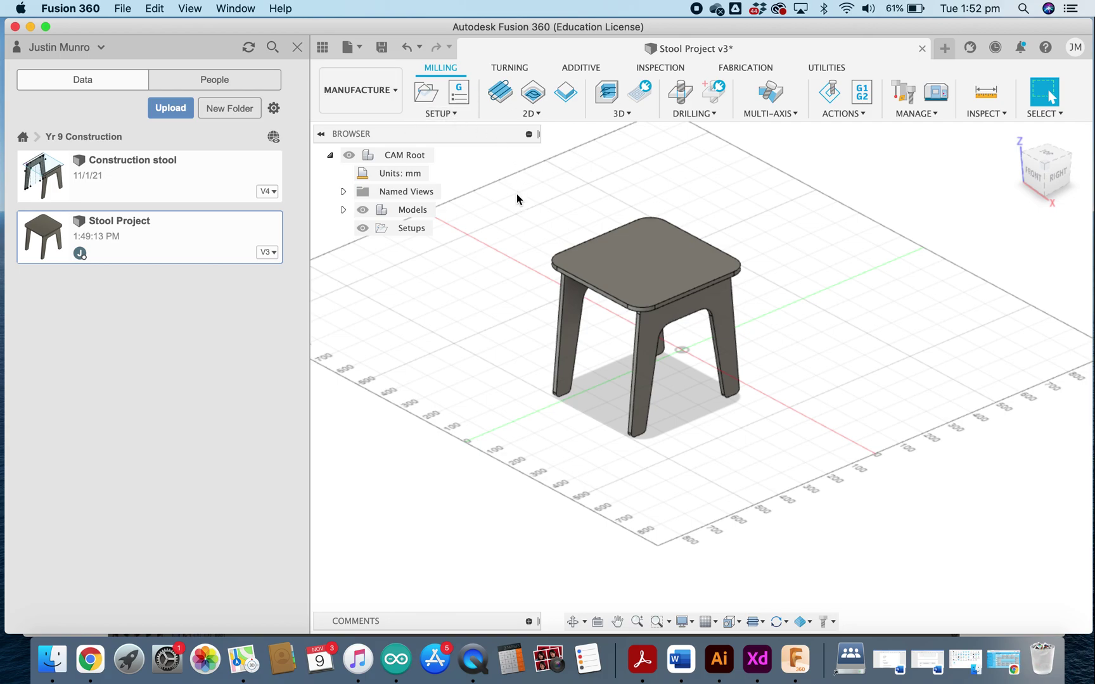
Step: Create a manufacturing model of the stool and open it for editing
{"action": "left_click", "coordinate": [452, 114]}
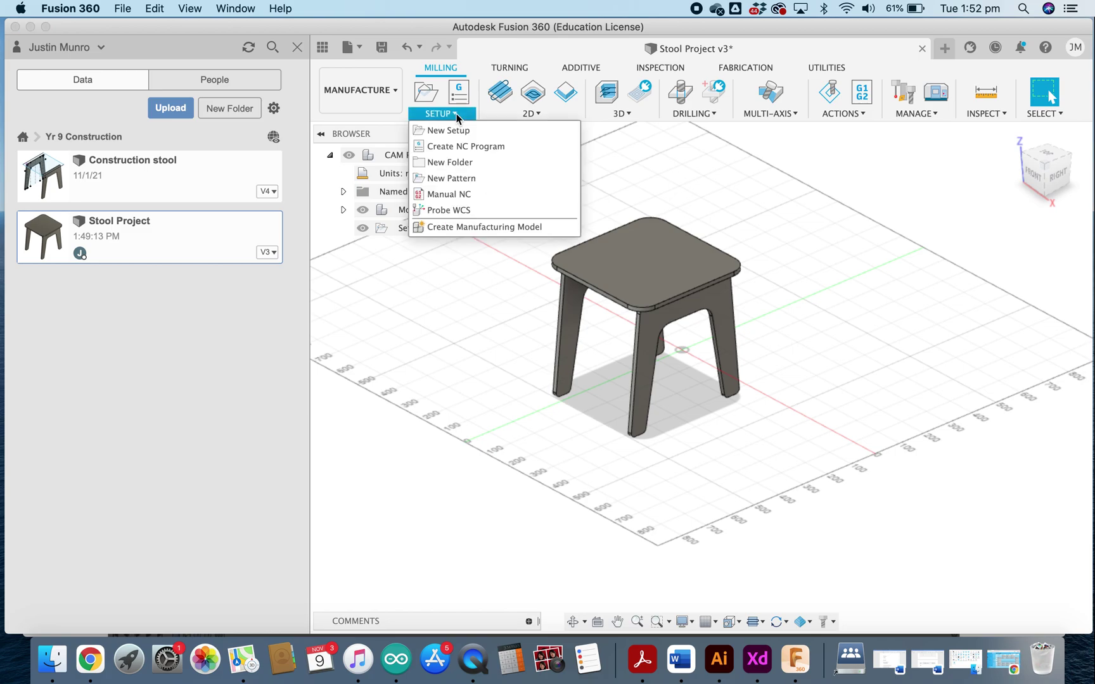
{"action": "left_click", "coordinate": [473, 228]}
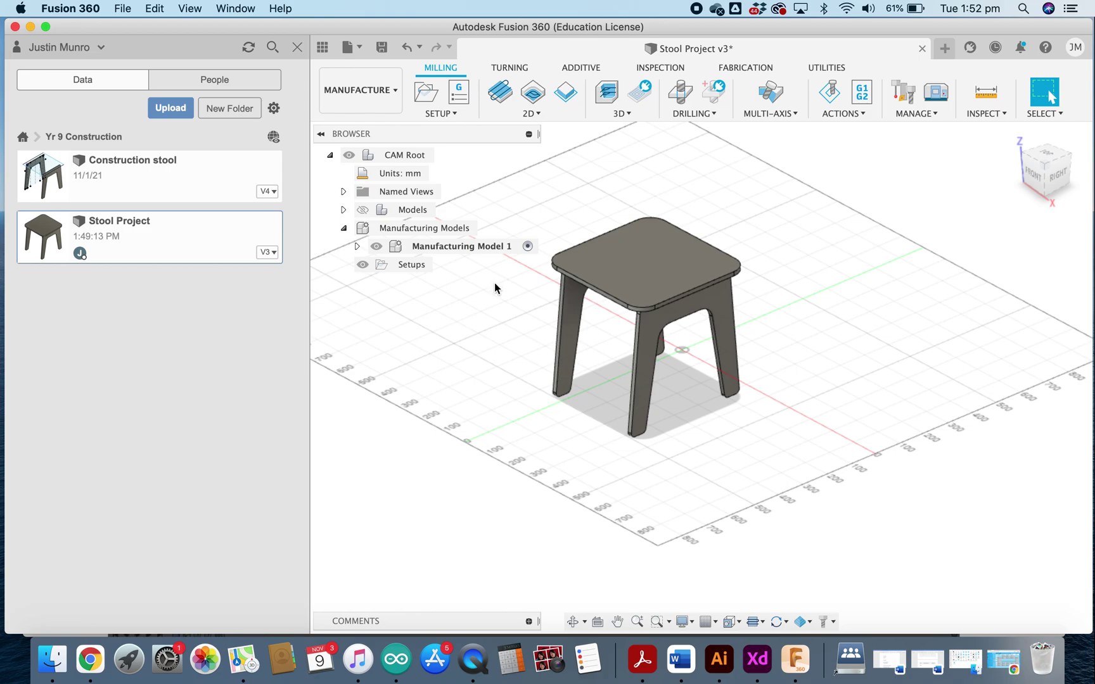
{"action": "scroll", "coordinate": [497, 297], "scroll_direction": "down", "scroll_amount": 5}
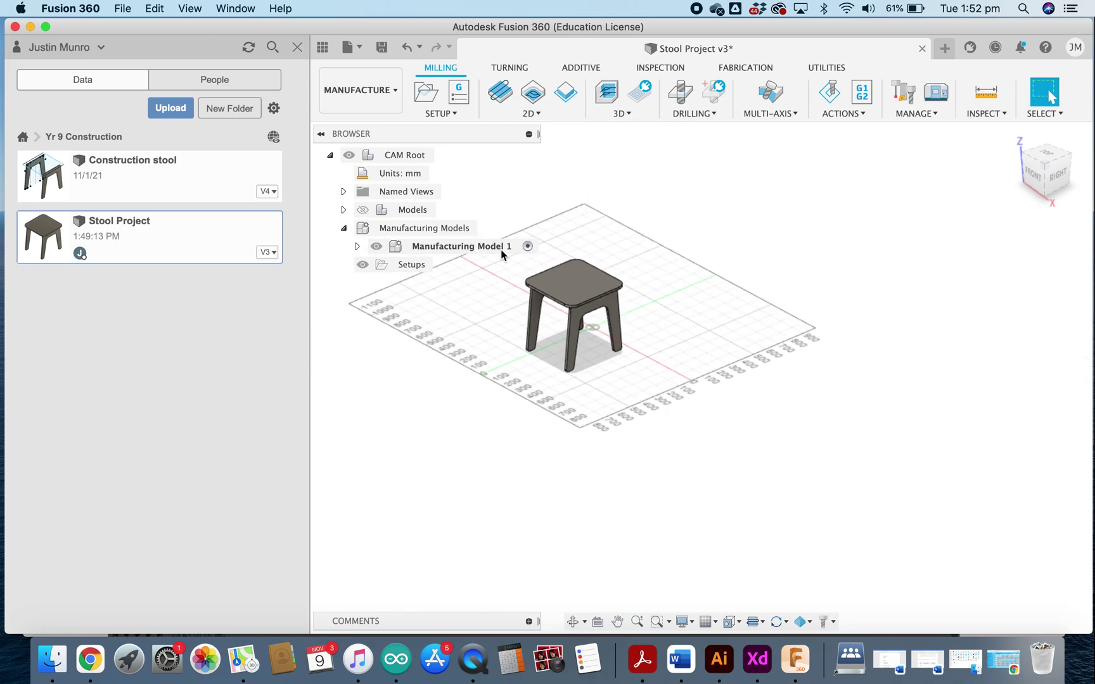
{"action": "middle_click_drag", "start_coordinate": [453, 407], "coordinate": [568, 449]}
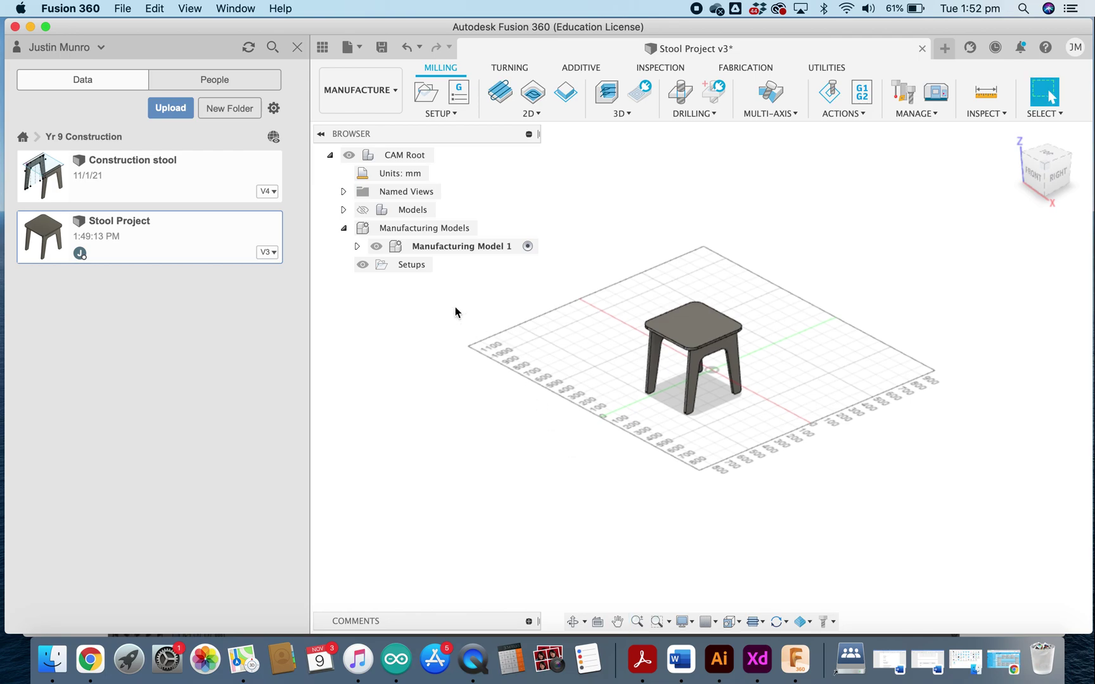
{"action": "right_click", "coordinate": [436, 250]}
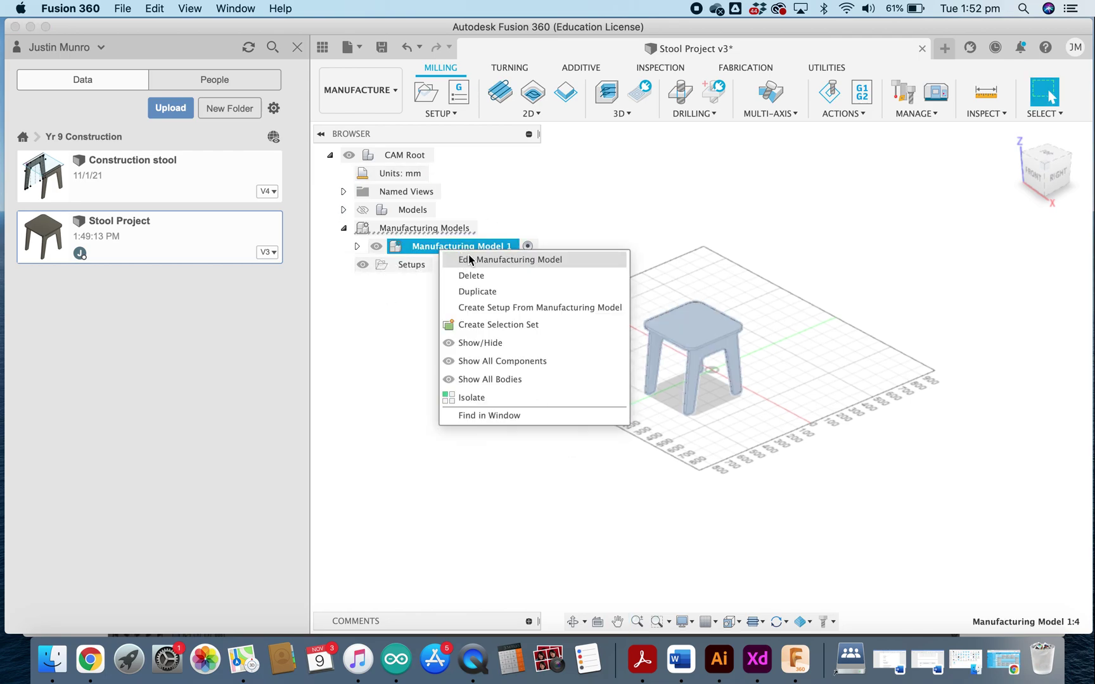
{"action": "left_click", "coordinate": [495, 260]}
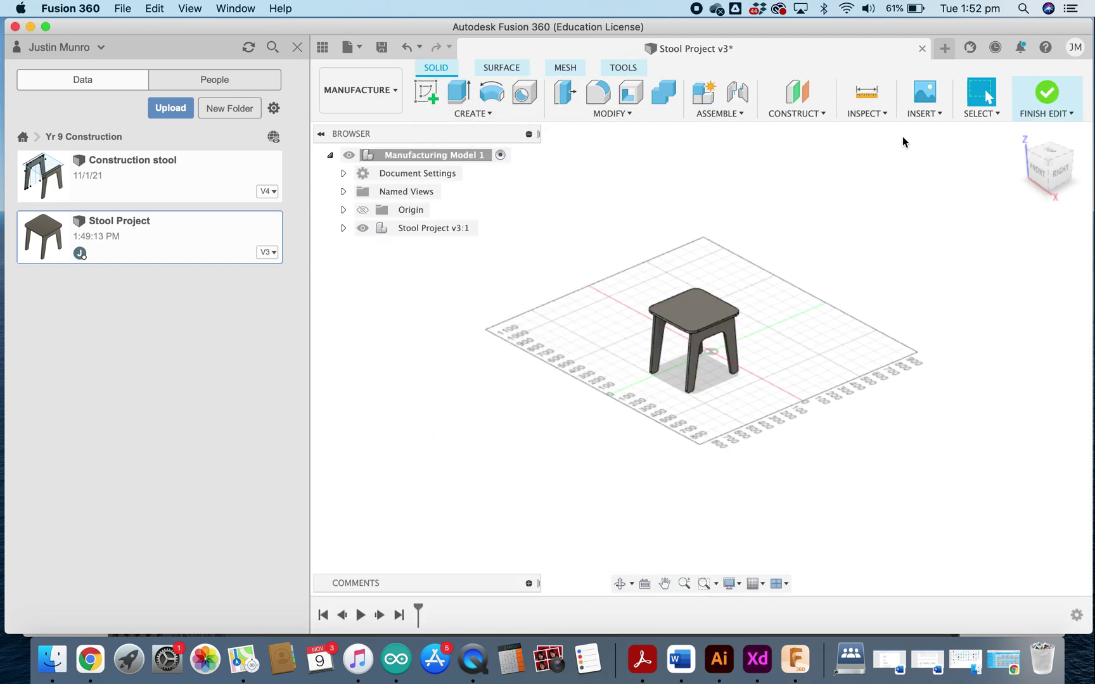
Step: Sketch a 1200 × 1200 mm rectangle on the horizontal ground plane beside the stool
{"action": "left_click", "coordinate": [426, 93]}
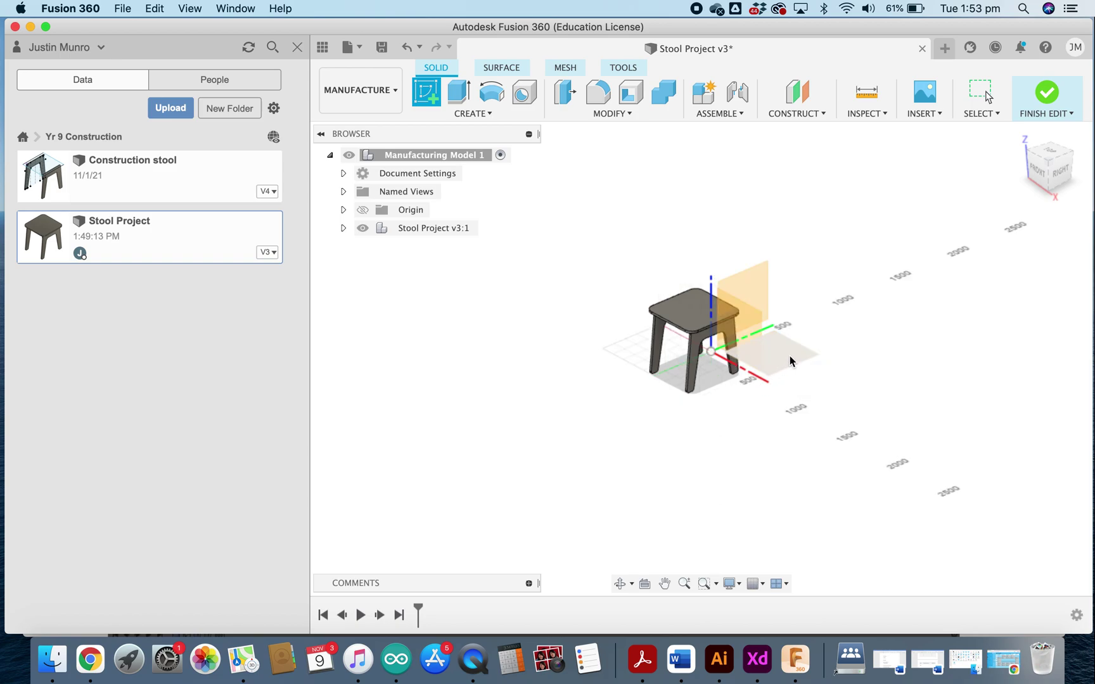
{"action": "left_click", "coordinate": [790, 361]}
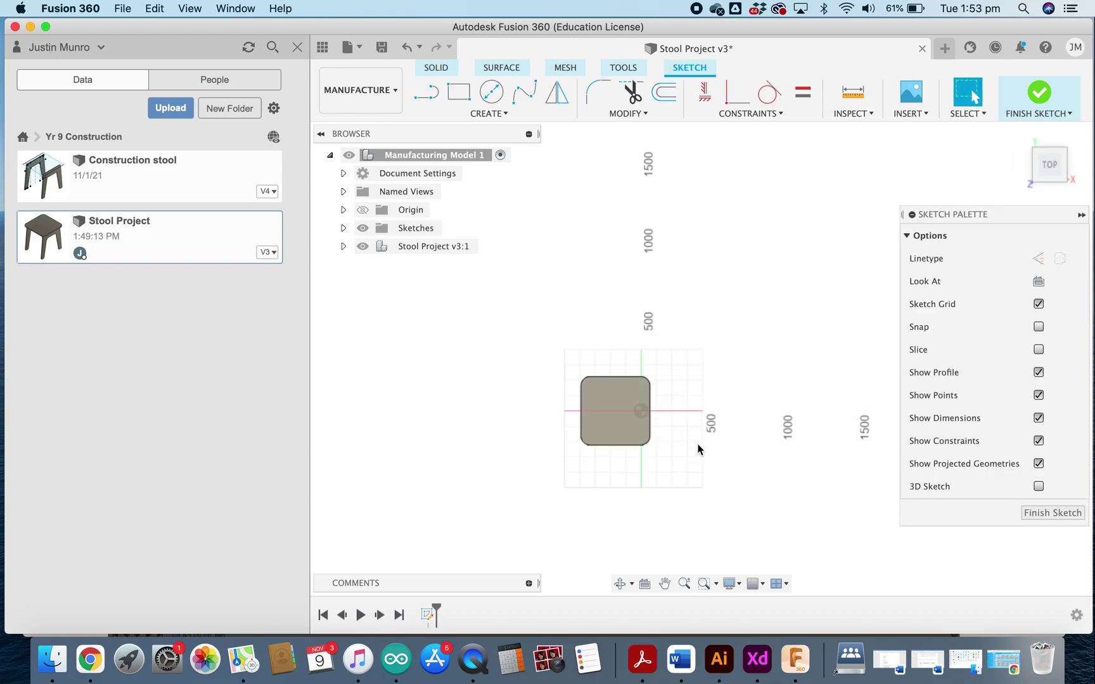
{"action": "scroll", "coordinate": [703, 431], "scroll_direction": "up", "scroll_amount": 5}
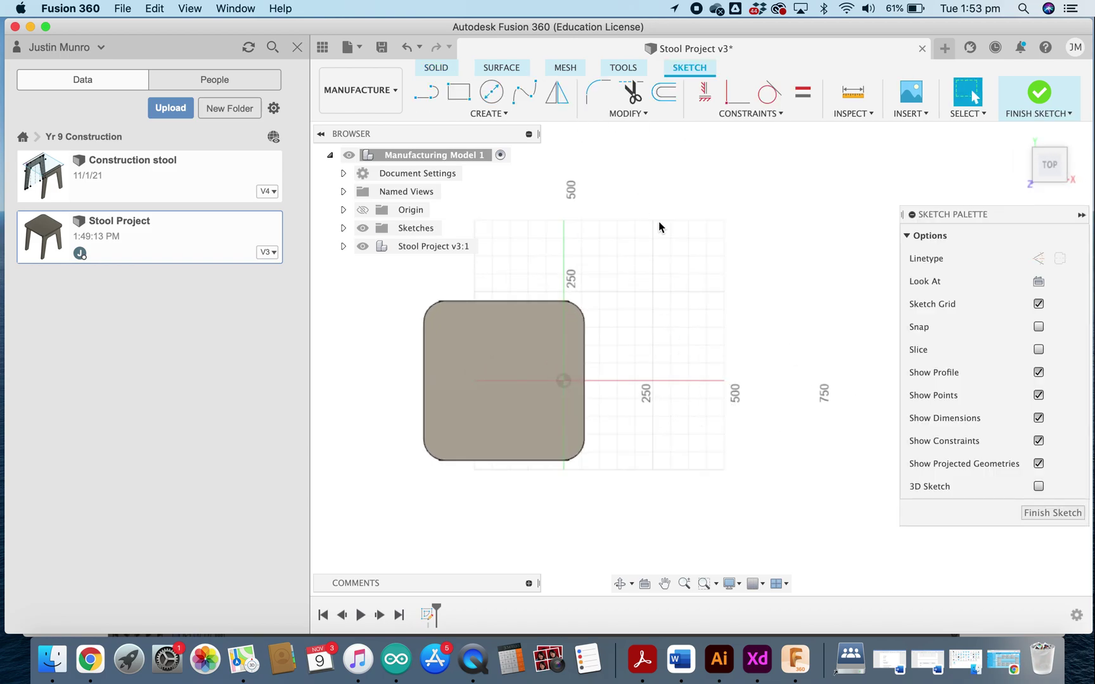
{"action": "key", "text": "r"}
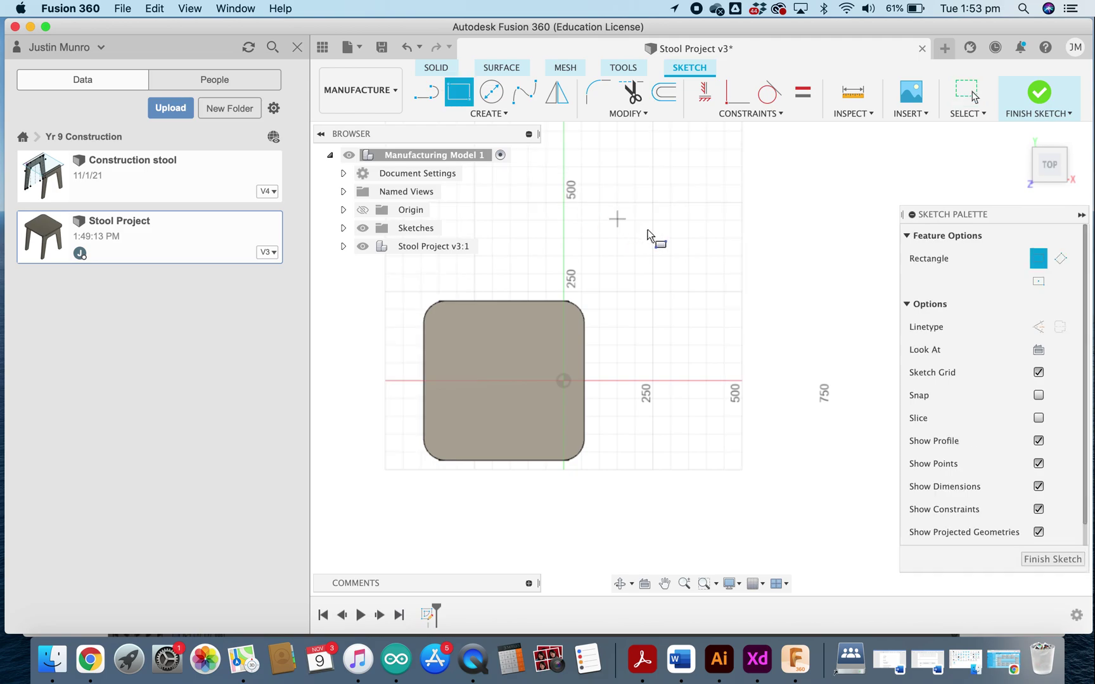
{"action": "left_click", "coordinate": [646, 170]}
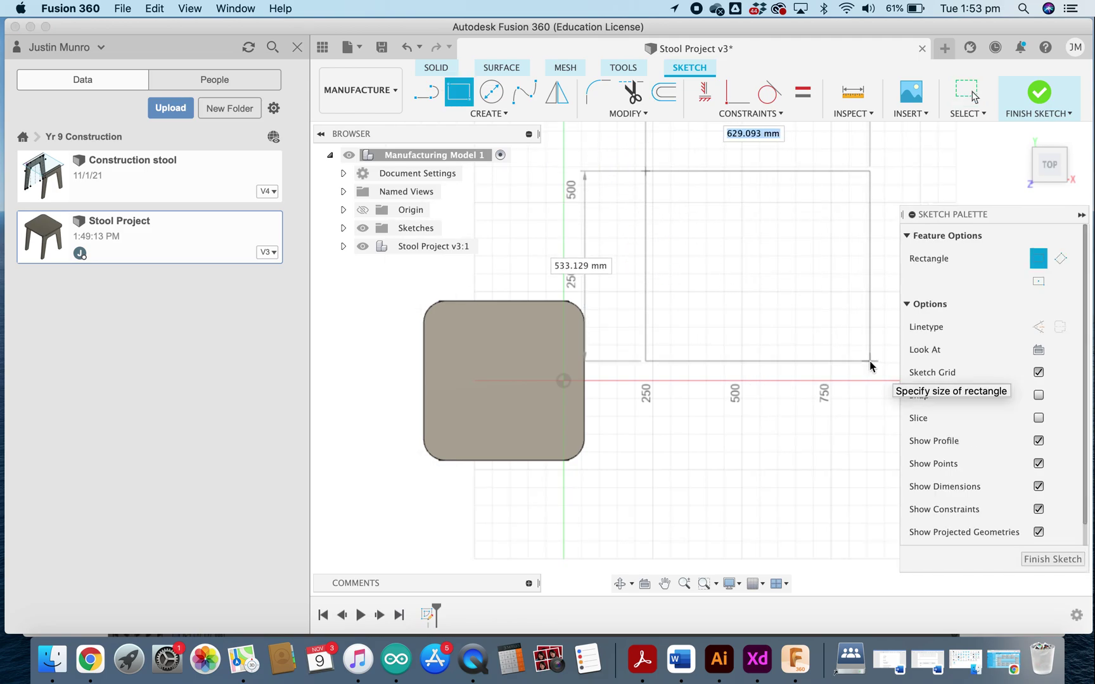
{"action": "type", "text": "1200"}
{"action": "key", "text": "Tab"}
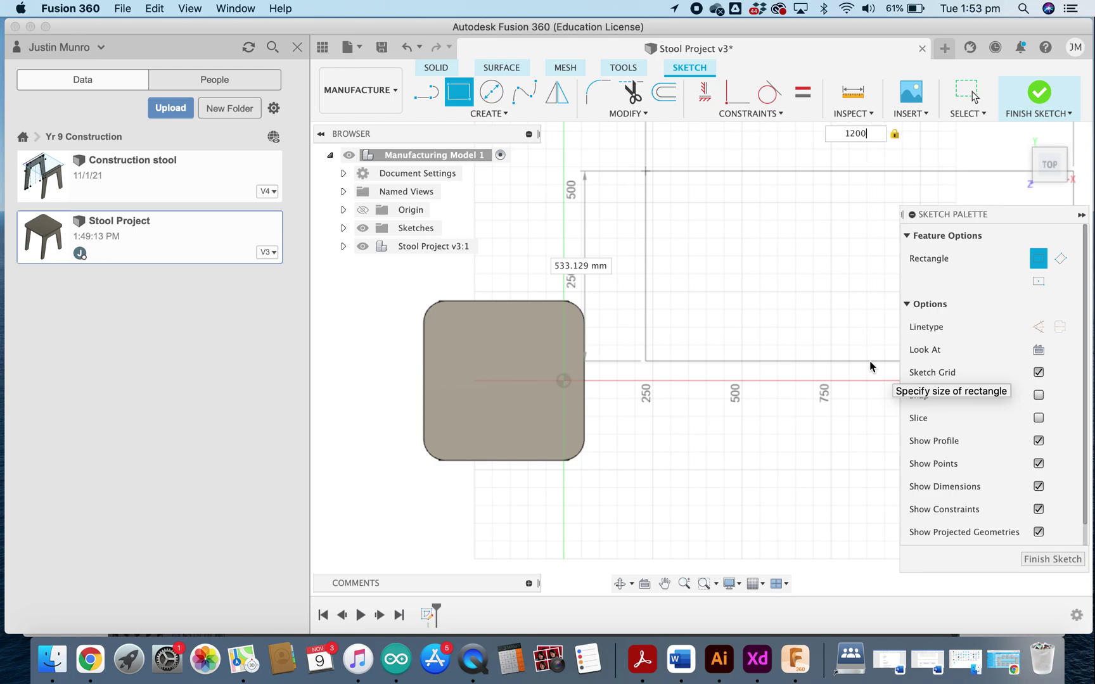
{"action": "type", "text": "1200"}
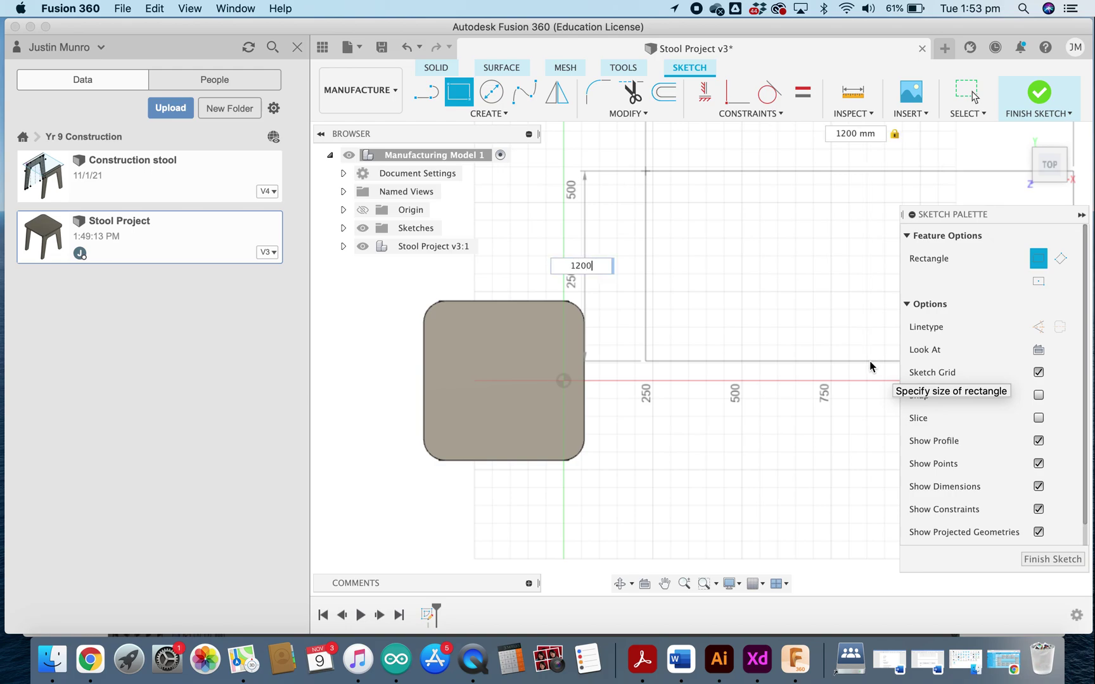
{"action": "key", "text": "Tab"}
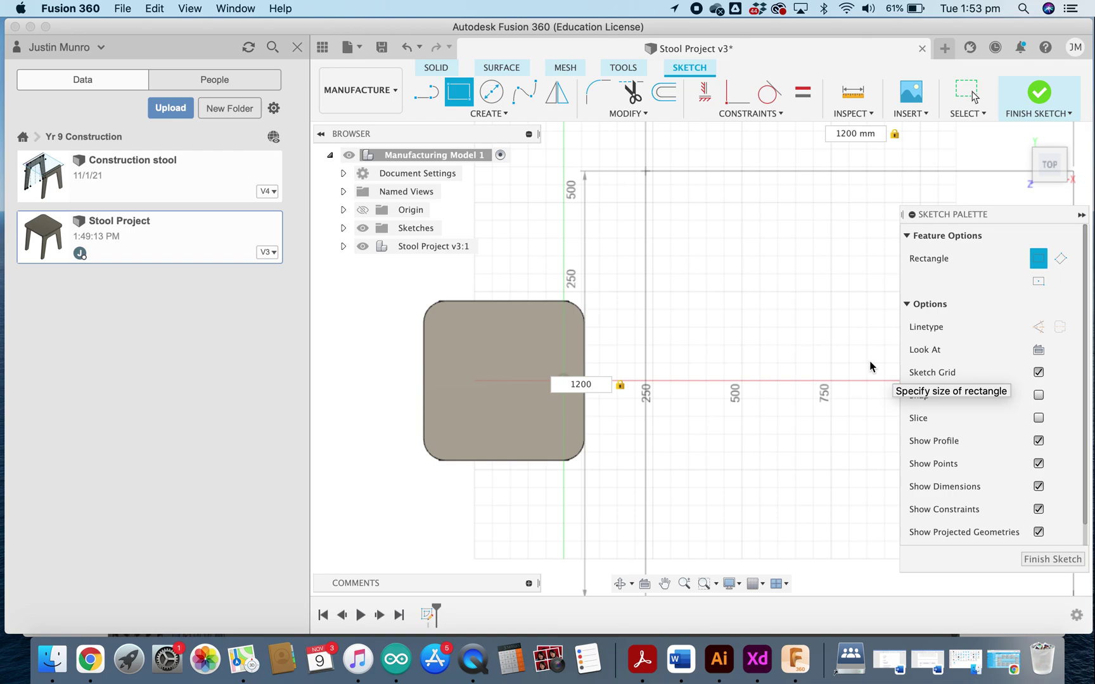
{"action": "key", "text": "Return"}
{"action": "scroll", "coordinate": [838, 355], "scroll_direction": "down", "scroll_amount": 5}
{"action": "middle_click_drag", "start_coordinate": [775, 335], "coordinate": [611, 291]}
{"action": "mouse_move", "coordinate": [708, 379]}
{"action": "middle_mouse_down"}
{"action": "mouse_move", "coordinate": [684, 366]}
{"action": "mouse_move", "coordinate": [726, 418]}
{"action": "mouse_move", "coordinate": [738, 274]}
{"action": "middle_mouse_up"}
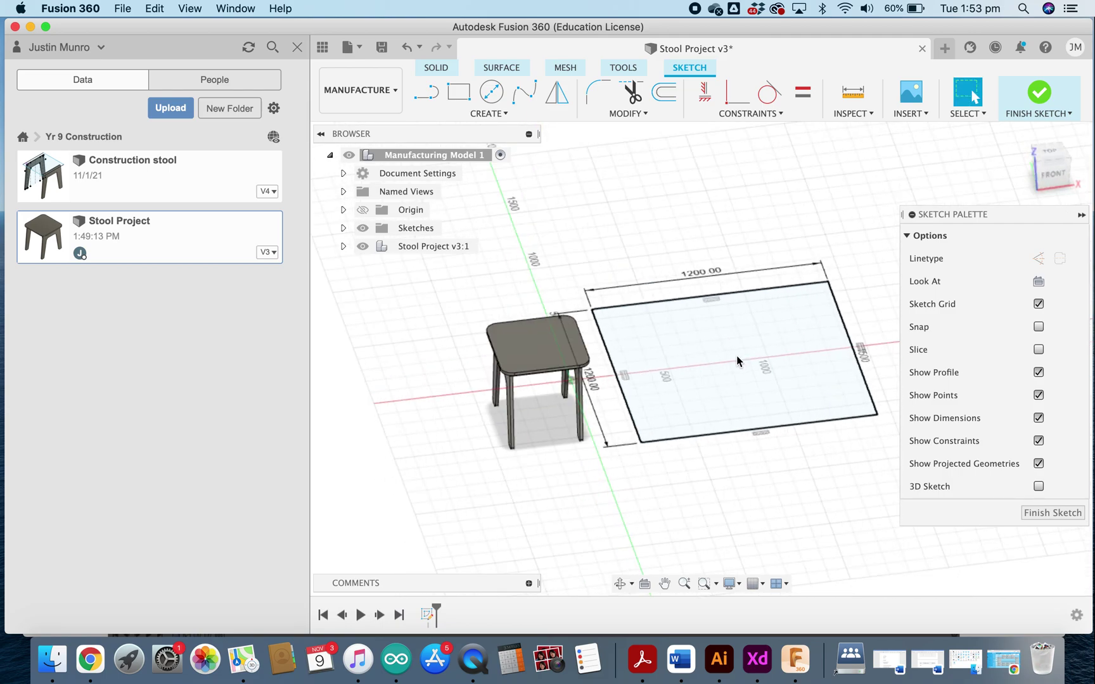
{"action": "mouse_move", "coordinate": [738, 371]}
{"action": "middle_mouse_down"}
{"action": "mouse_move", "coordinate": [662, 369]}
{"action": "mouse_move", "coordinate": [677, 386]}
{"action": "middle_mouse_up"}
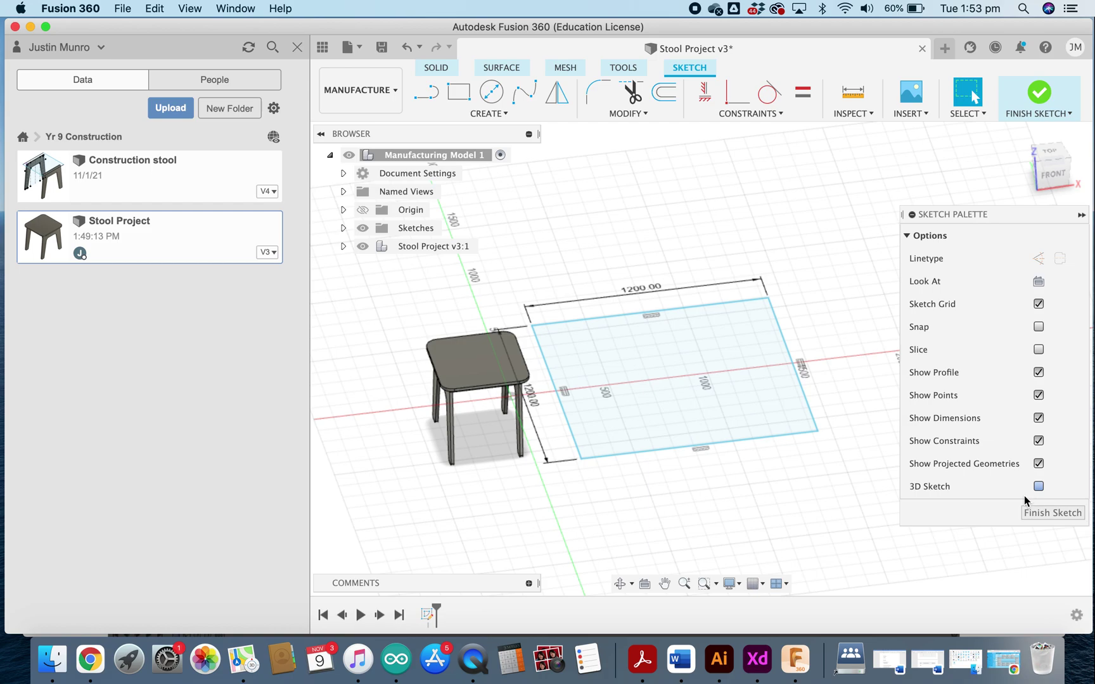
Step: Finish the sketch of the square sheet in the manufacturing model
{"action": "left_click", "coordinate": [678, 396]}
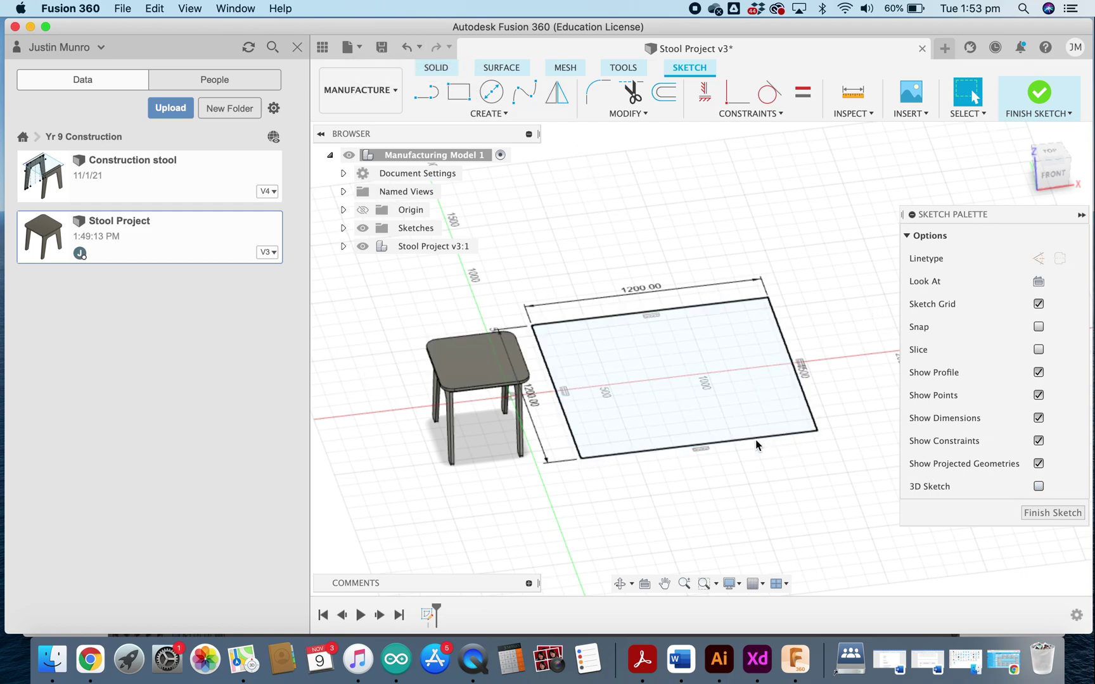
{"action": "left_click", "coordinate": [1043, 513]}
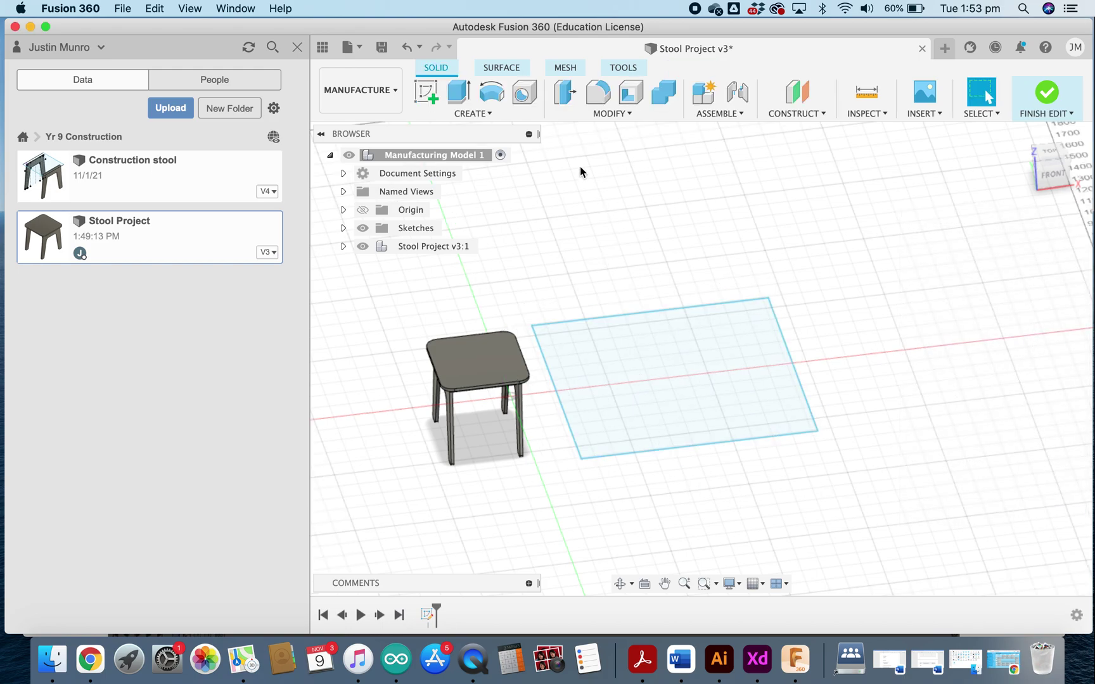
Step: Arrange the stool's five components, Component3 to Component7, using the sketched square sheet as the arrangement envelope
{"action": "left_click", "coordinate": [745, 115]}
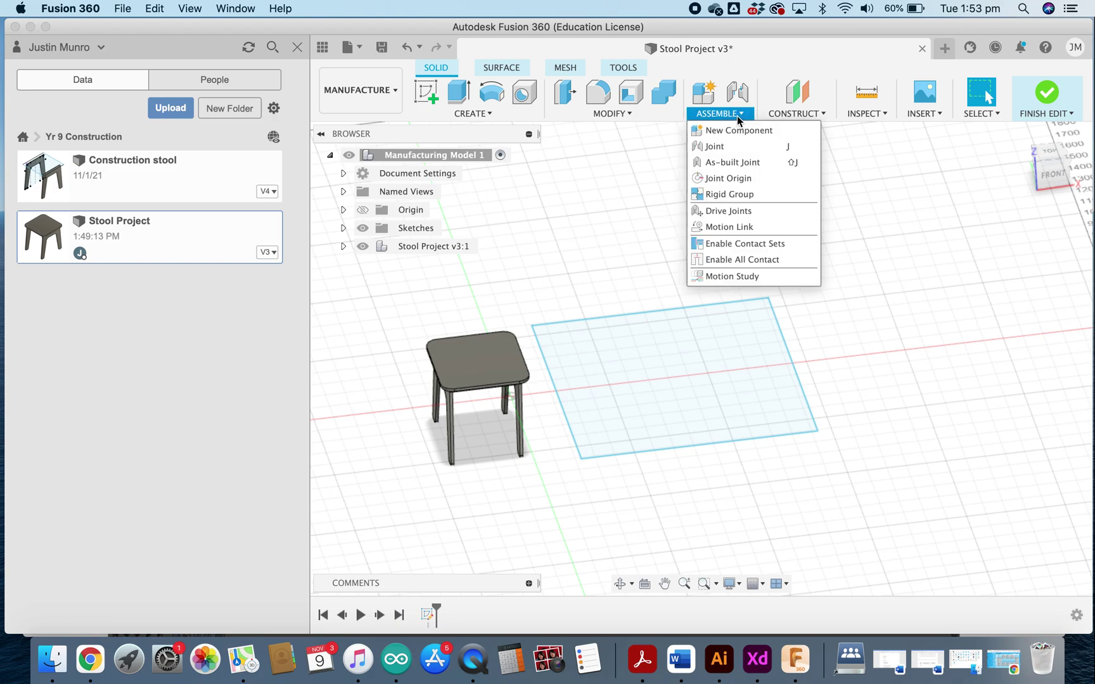
{"action": "left_click", "coordinate": [791, 114]}
{"action": "left_click", "coordinate": [630, 114]}
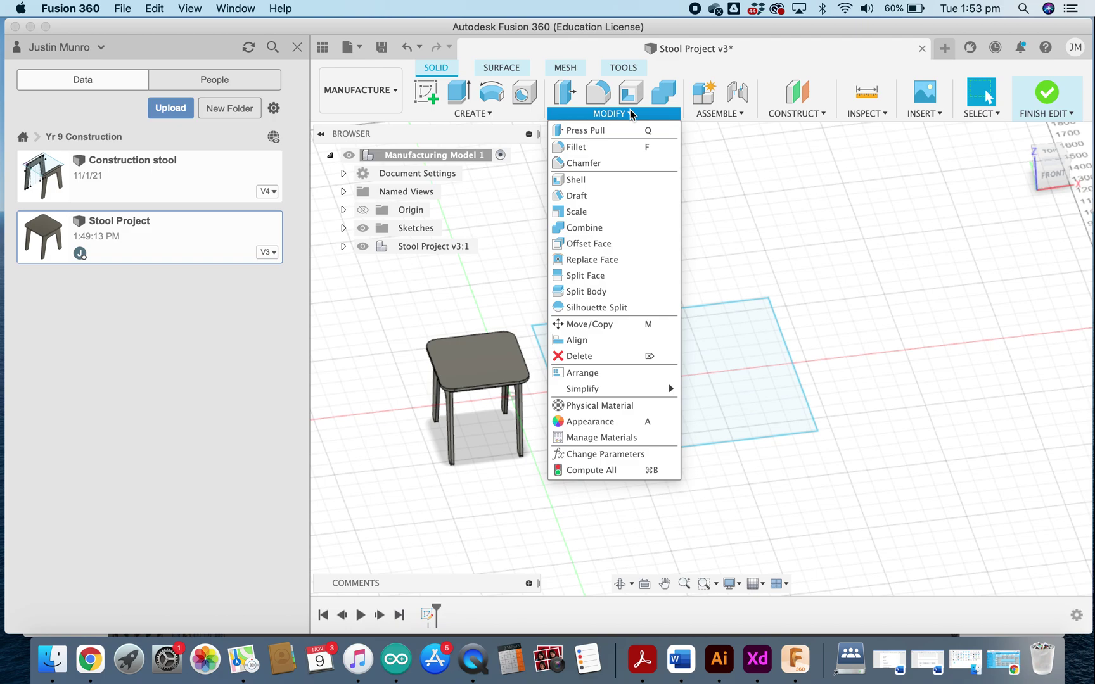
{"action": "left_click", "coordinate": [578, 375]}
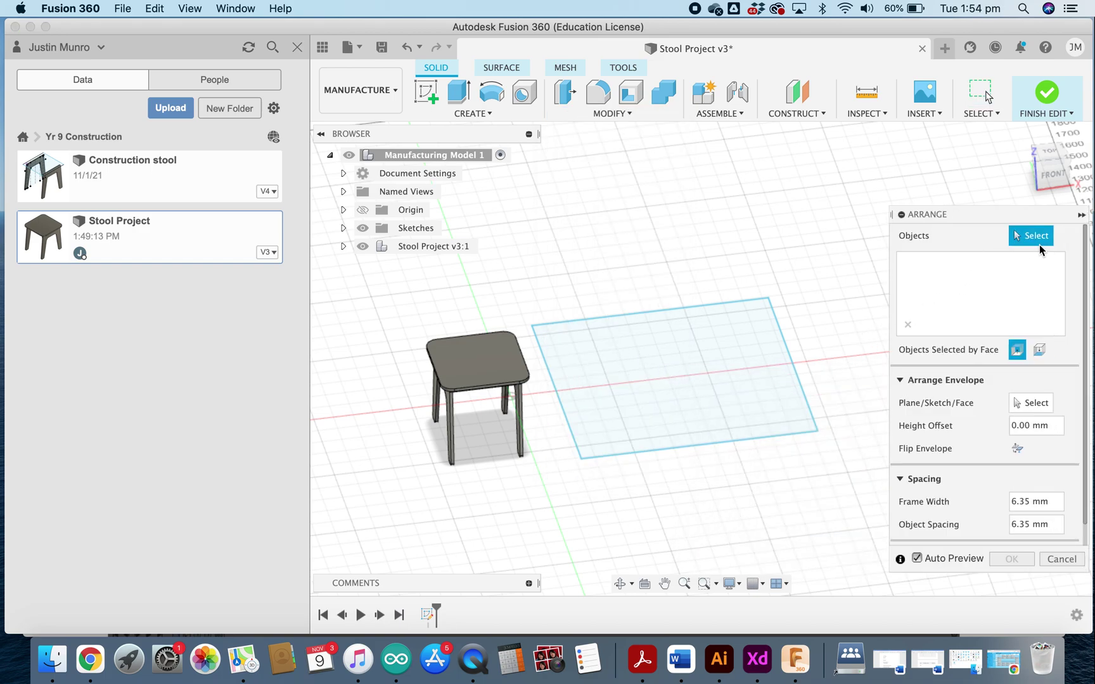
{"action": "left_click", "coordinate": [343, 248]}
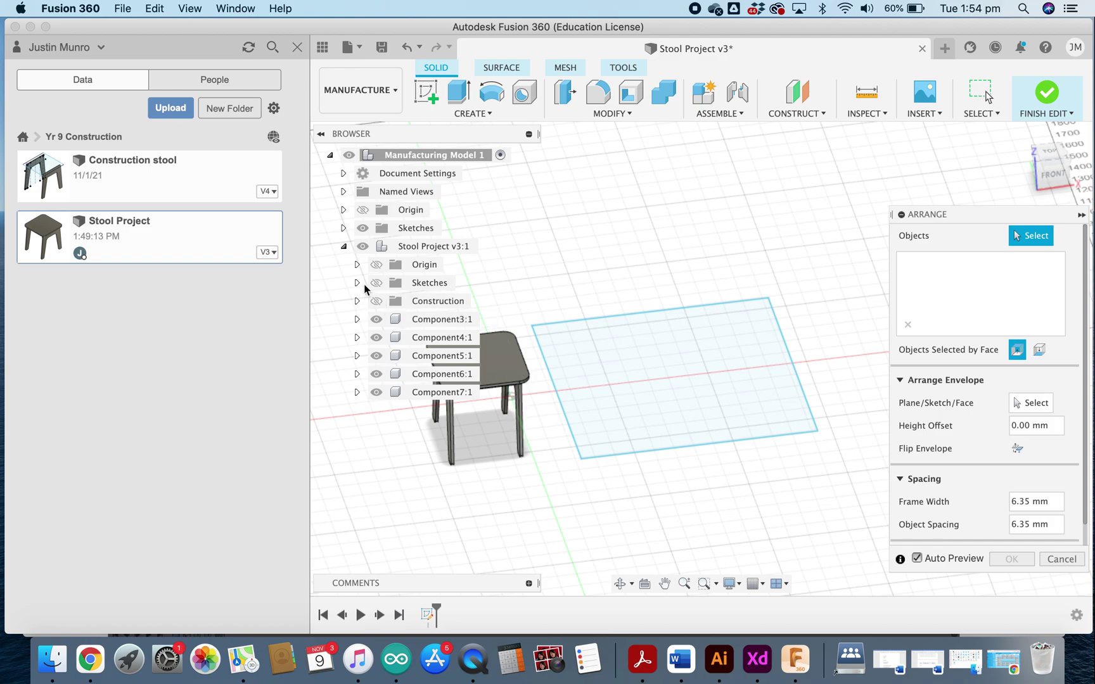
{"action": "left_click", "coordinate": [422, 319]}
{"action": "left_click", "coordinate": [423, 339]}
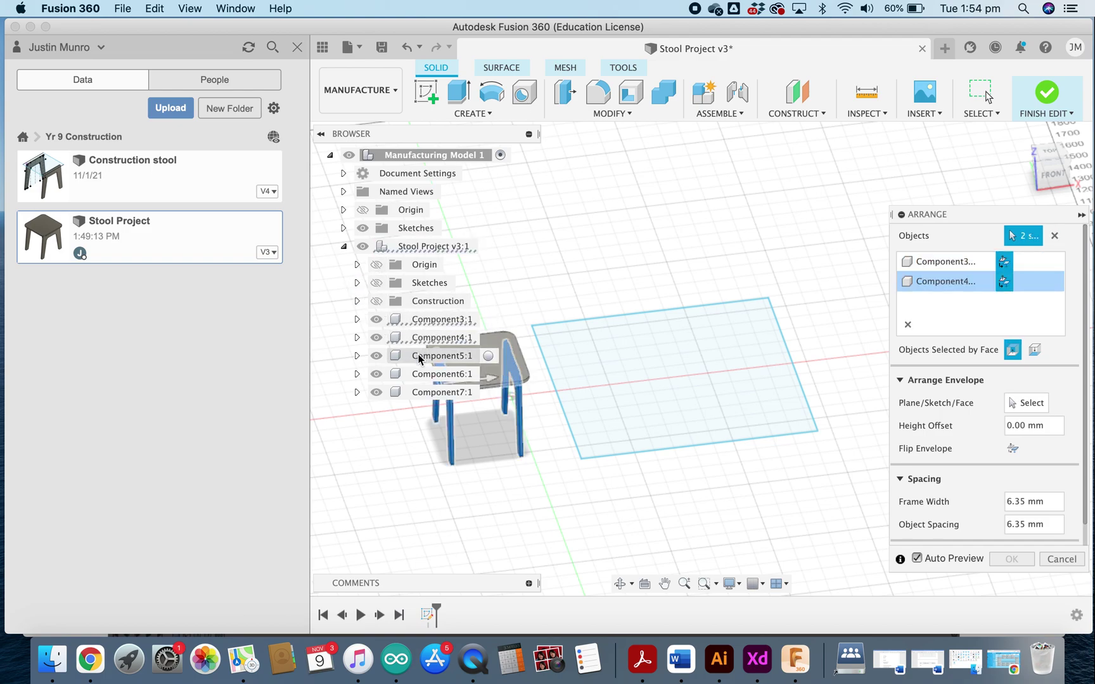
{"action": "left_click", "coordinate": [419, 356]}
{"action": "left_click", "coordinate": [423, 375]}
{"action": "left_click", "coordinate": [427, 393]}
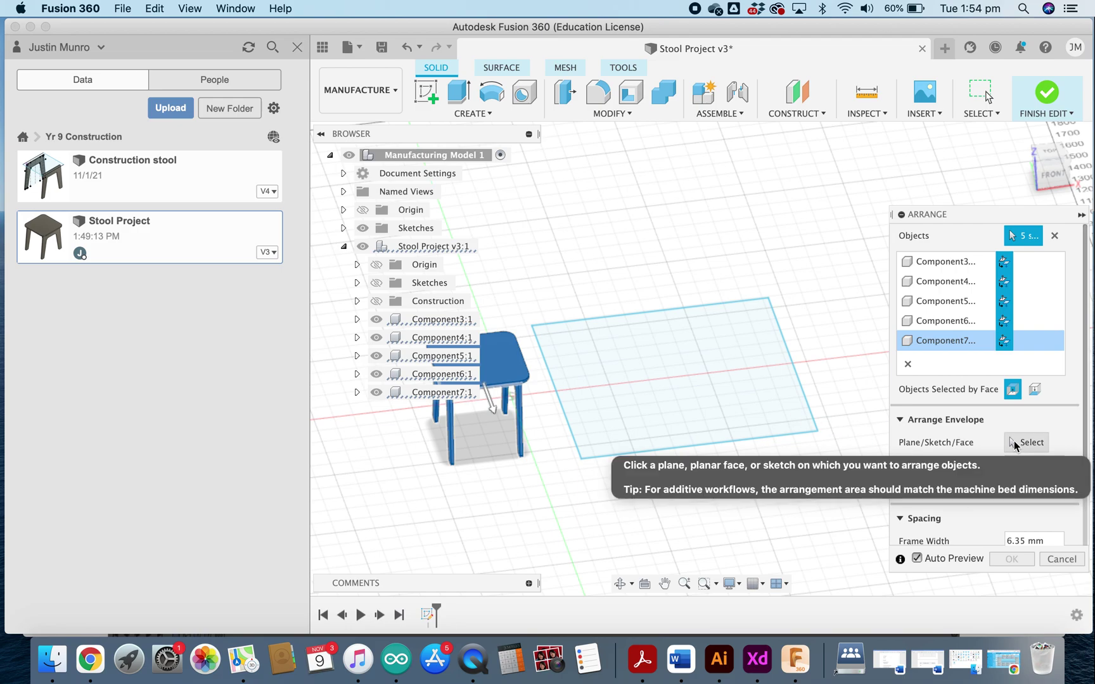
{"action": "left_click", "coordinate": [1030, 443]}
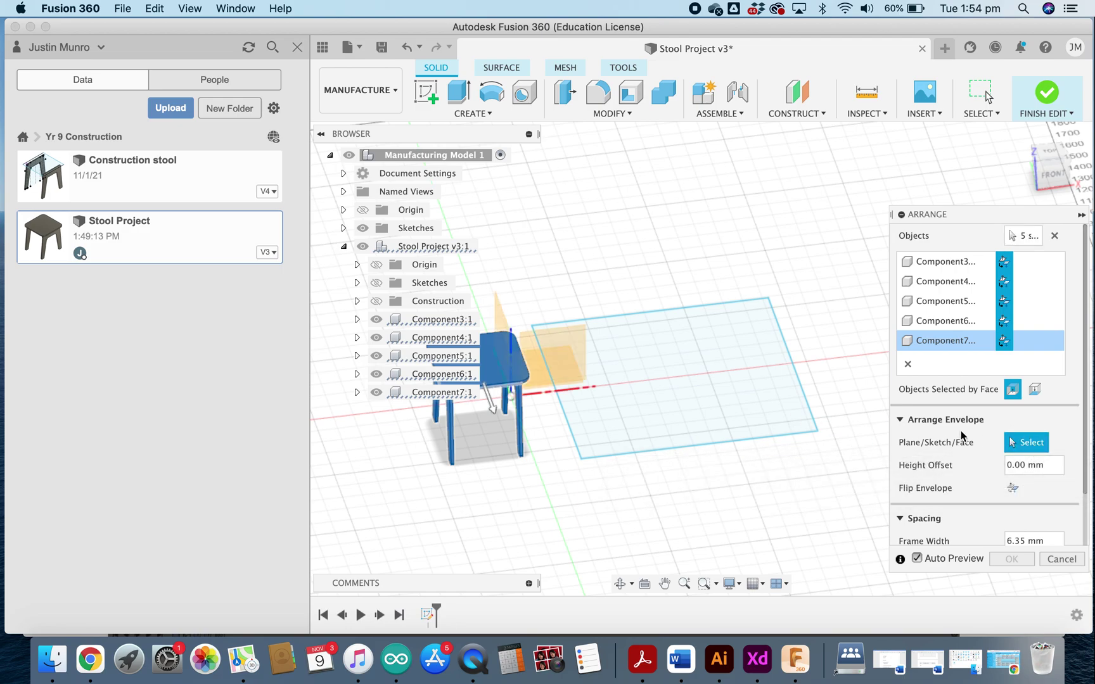
{"action": "left_click", "coordinate": [665, 387]}
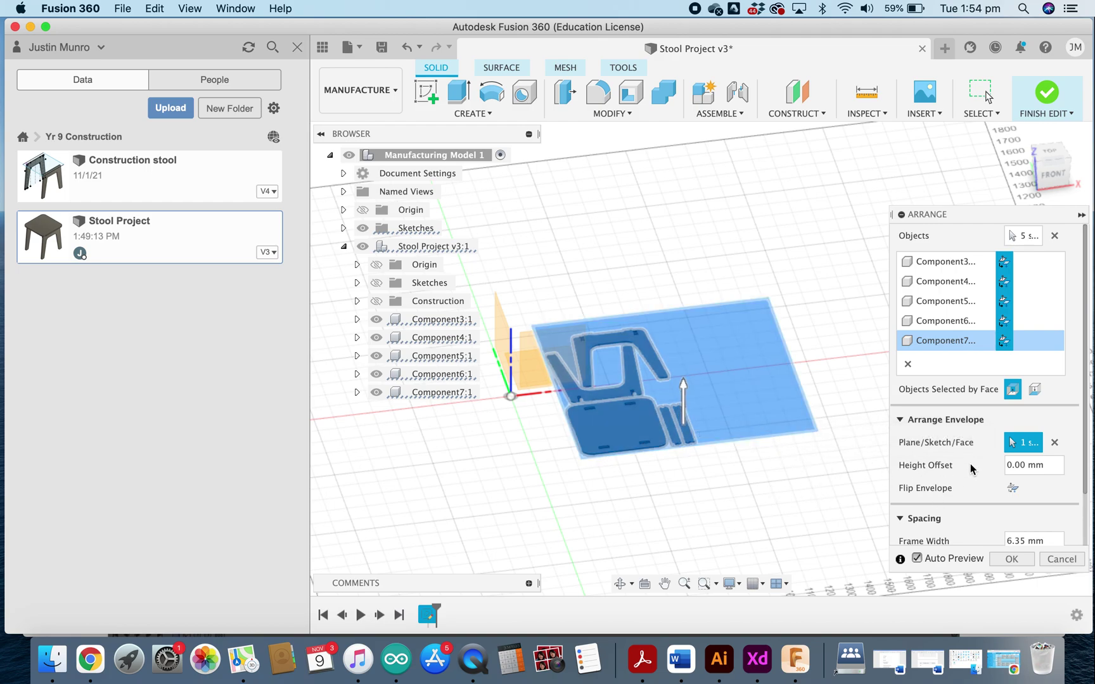
Step: Set the arrangement's frame width and object spacing to 10 mm each and apply the arrangement
{"action": "scroll", "coordinate": [973, 469], "scroll_direction": "down", "scroll_amount": 3}
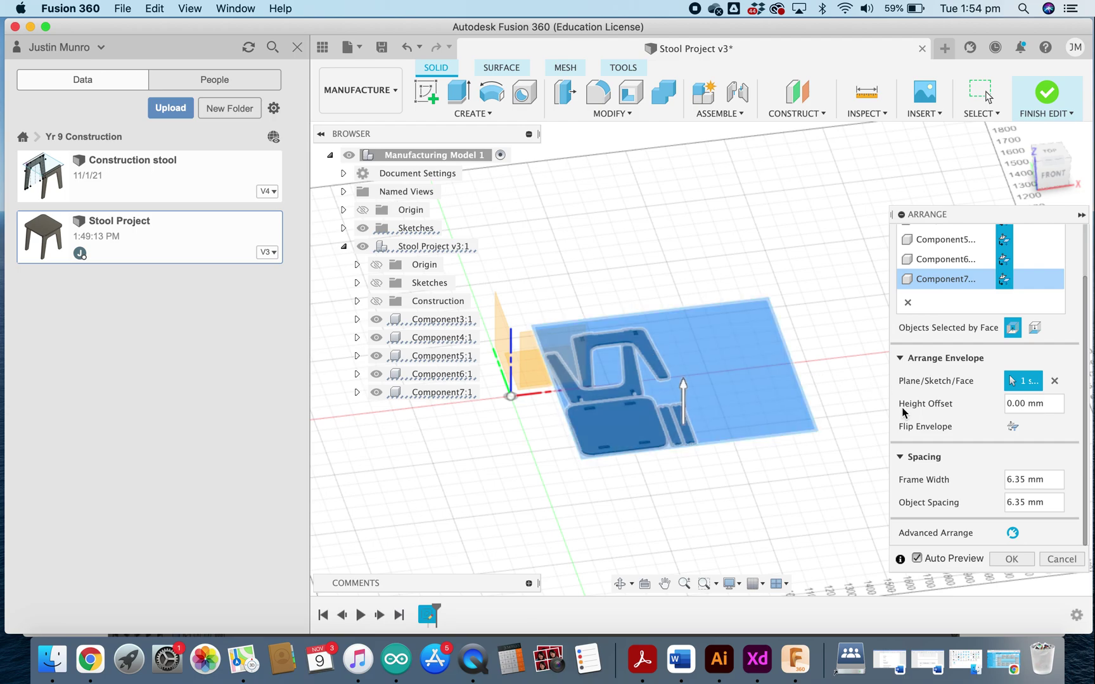
{"action": "double_click", "coordinate": [1021, 479]}
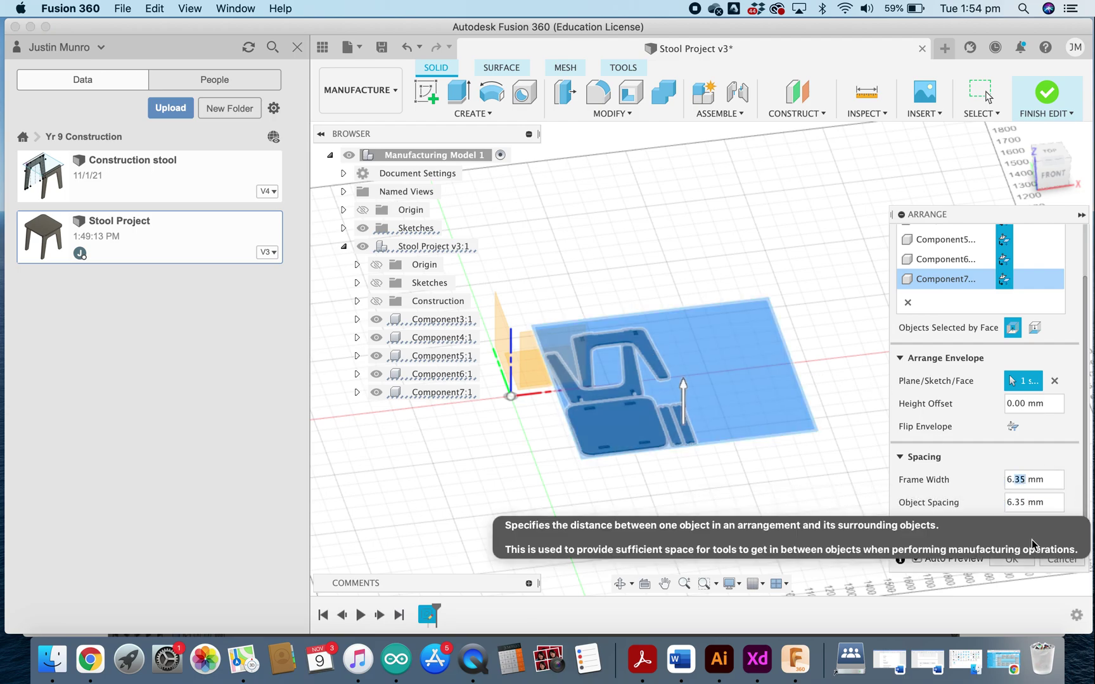
{"action": "type", "text": "1"}
{"action": "key", "text": "BackSpace"}
{"action": "key", "text": "BackSpace"}
{"action": "key", "text": "BackSpace"}
{"action": "type", "text": "10"}
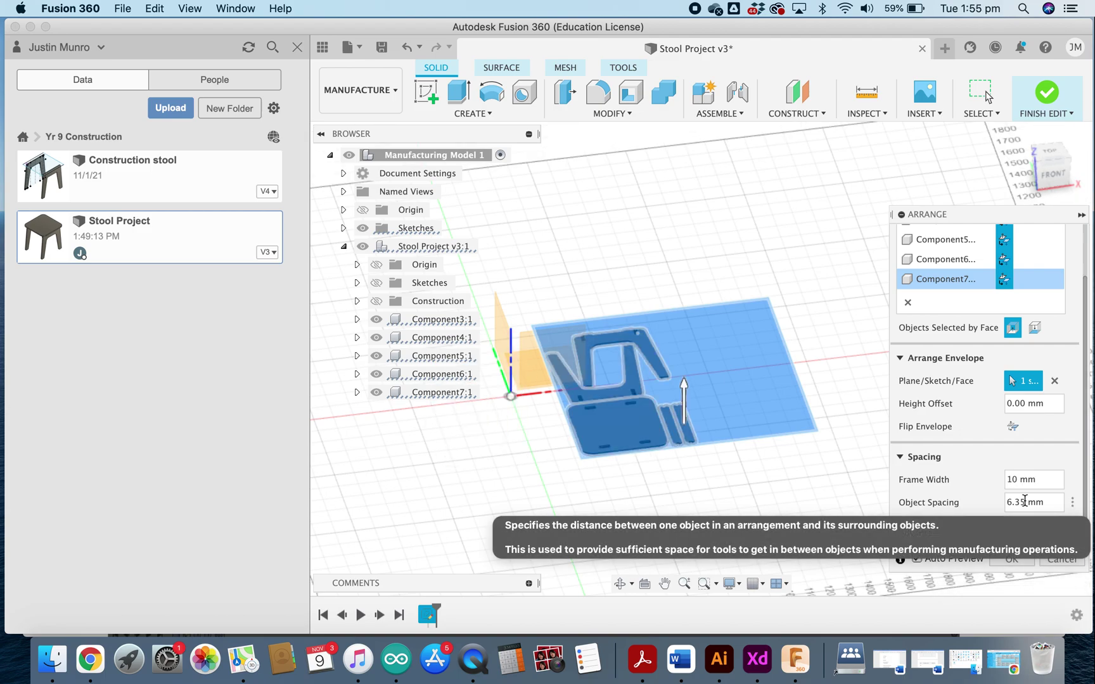
{"action": "key", "text": "Tab"}
{"action": "key", "text": "BackSpace"}
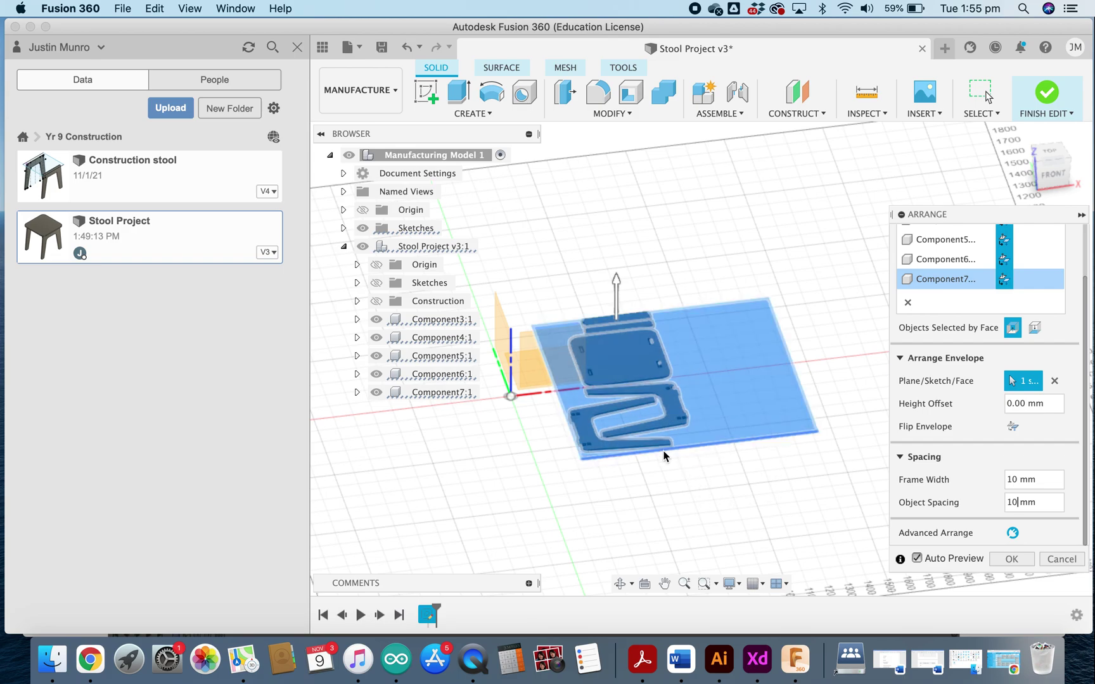
{"action": "left_click", "coordinate": [1011, 560]}
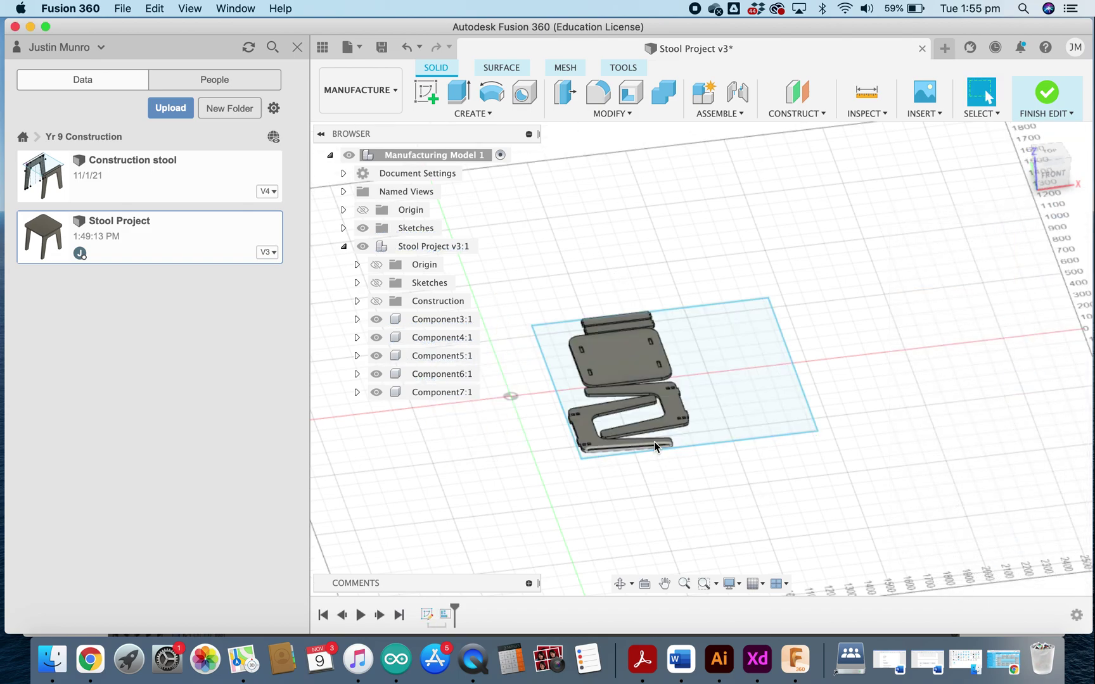
Step: Finish editing the manufacturing model and return to the milling environment
{"action": "mouse_move", "coordinate": [498, 432]}
{"action": "middle_mouse_down", "text": "shift"}
{"action": "mouse_move", "coordinate": [518, 471]}
{"action": "mouse_move", "coordinate": [630, 469]}
{"action": "mouse_move", "coordinate": [655, 379]}
{"action": "middle_mouse_up", "text": "shift"}
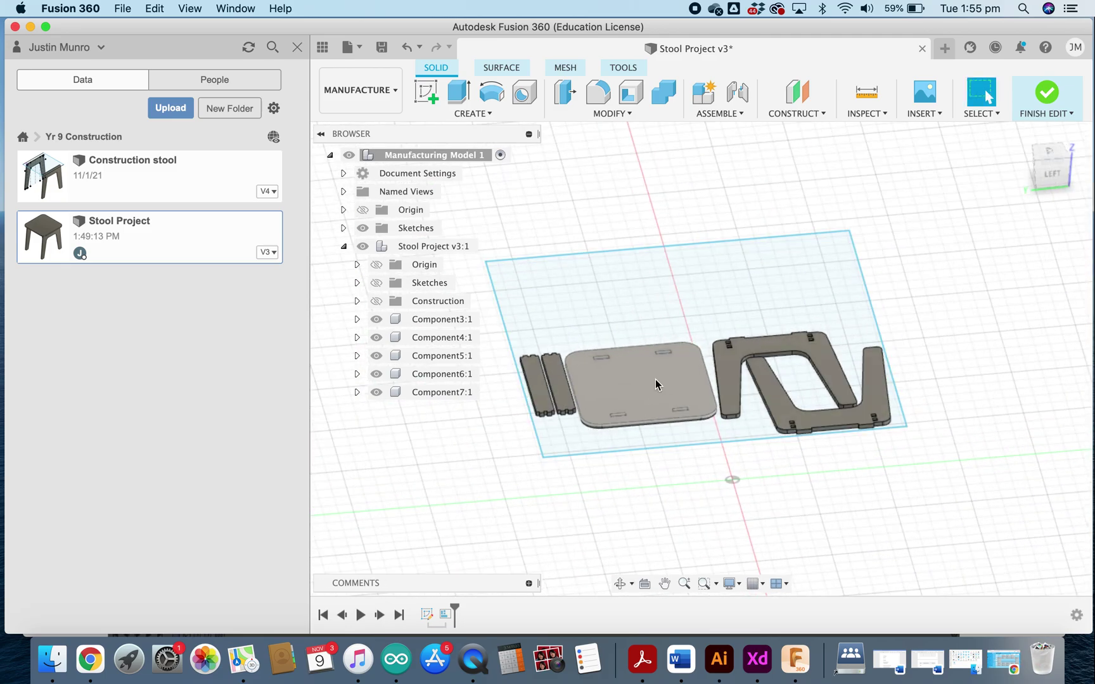
{"action": "scroll", "coordinate": [701, 392], "scroll_direction": "down", "scroll_amount": 3}
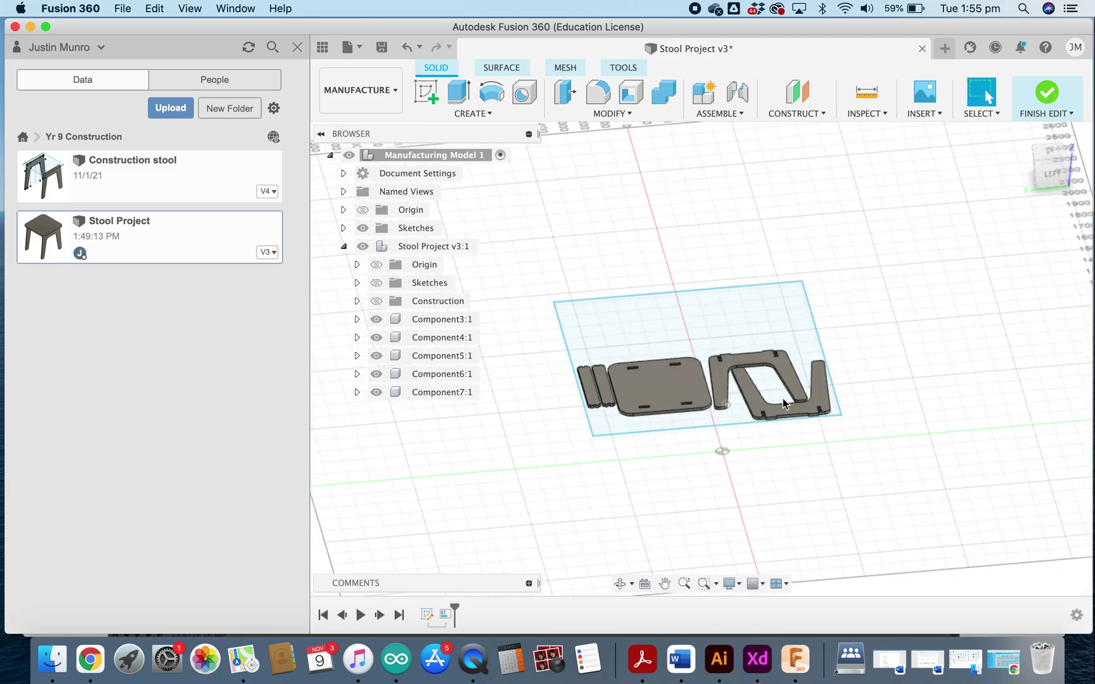
{"action": "left_click", "coordinate": [1047, 101]}
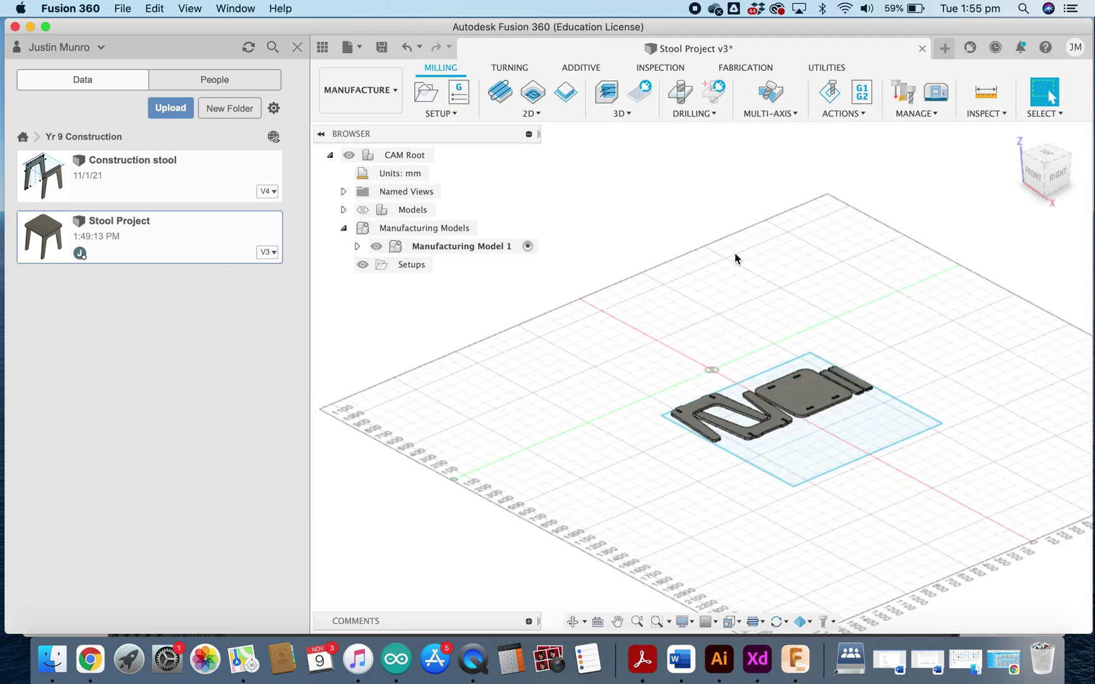
{"action": "middle_click_drag", "start_coordinate": [885, 504], "coordinate": [453, 493], "text": "shift"}
{"action": "middle_click_drag", "start_coordinate": [778, 433], "coordinate": [562, 443]}
{"action": "scroll", "coordinate": [531, 350], "scroll_direction": "down", "scroll_amount": 2}
{"action": "scroll", "coordinate": [556, 385], "scroll_direction": "up", "scroll_amount": 8}
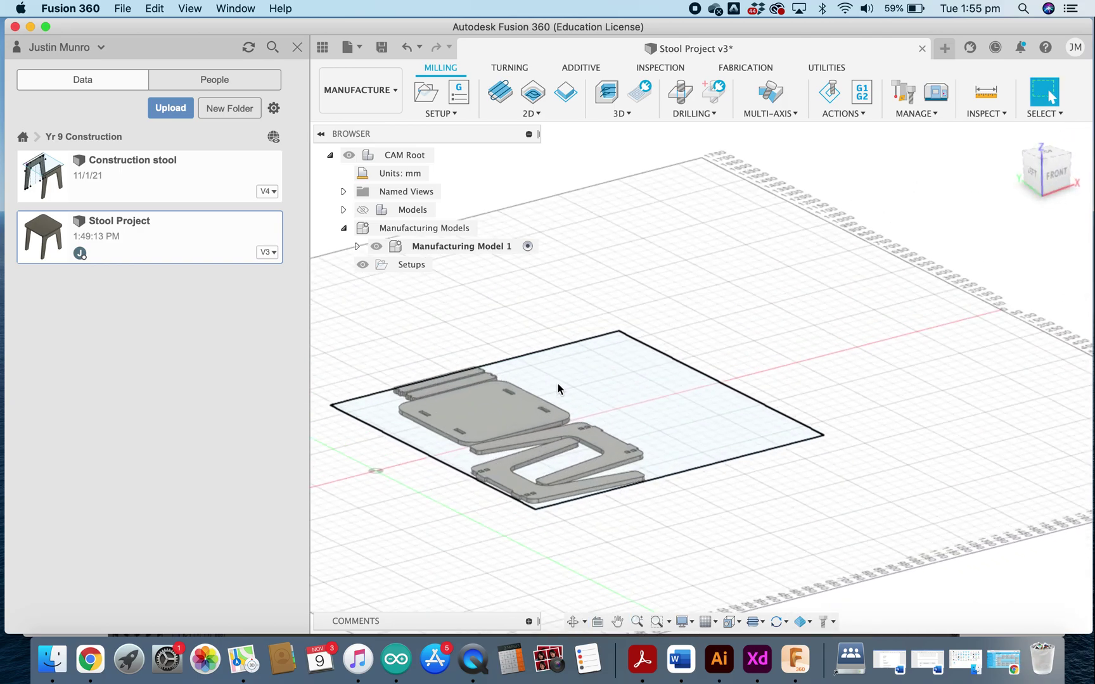
{"action": "middle_click_drag", "start_coordinate": [541, 407], "coordinate": [647, 347], "text": "shift"}
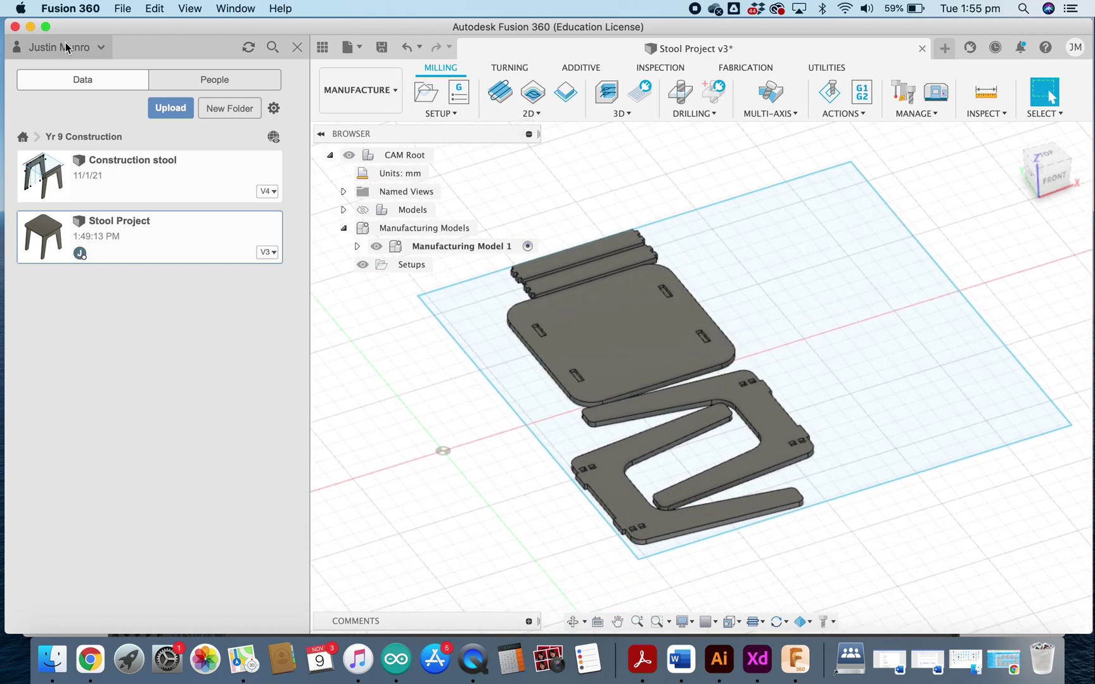